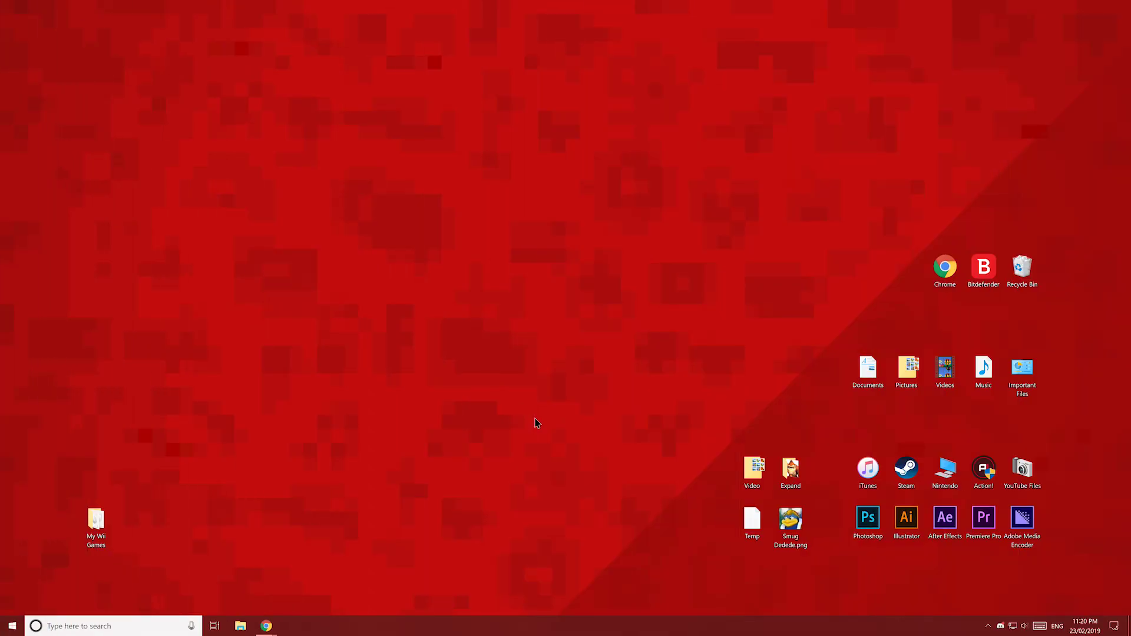
Save the Dolphin 5.0-9620 Windows x64 build (dolphin-master-5.0-9620-x64.7z) to the Desktop from Chrome
mouse_move(266, 624)
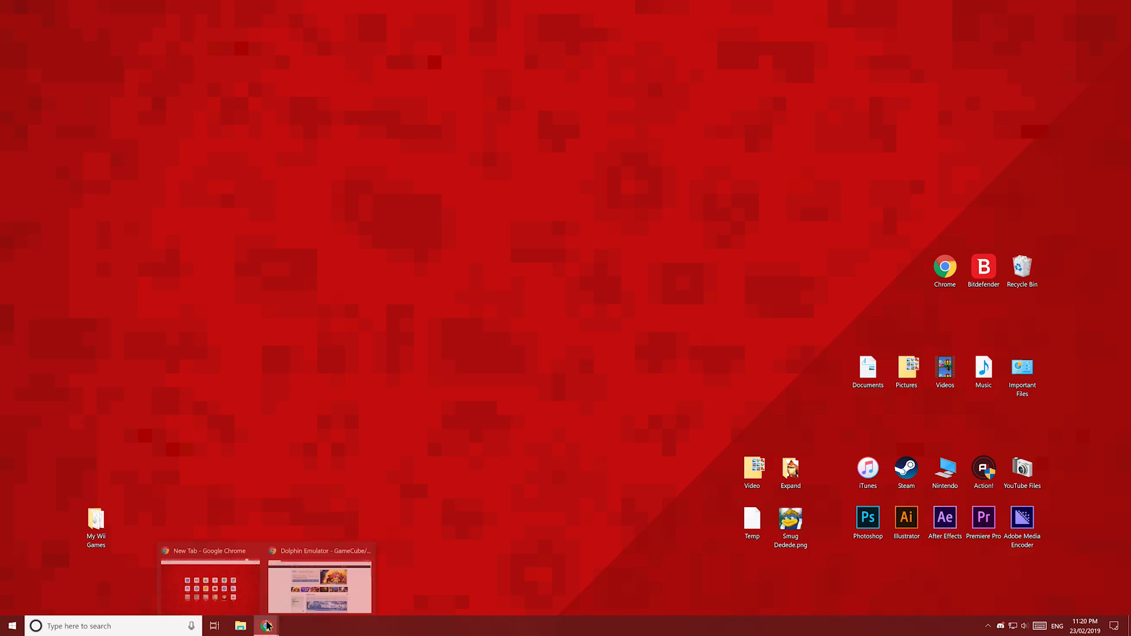
click(303, 601)
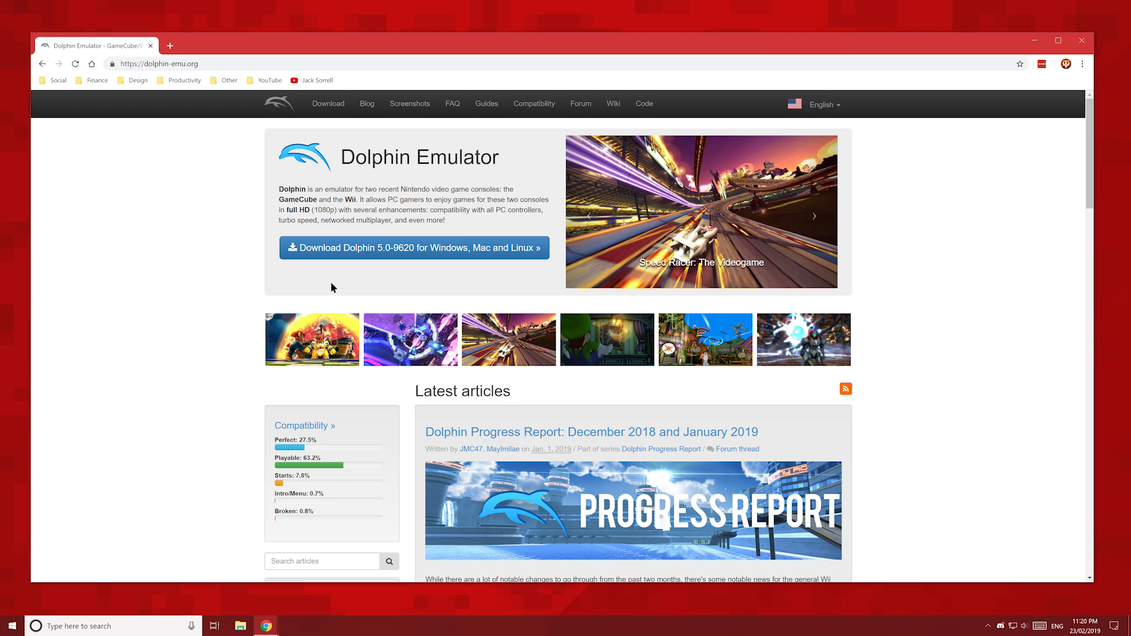
click(356, 254)
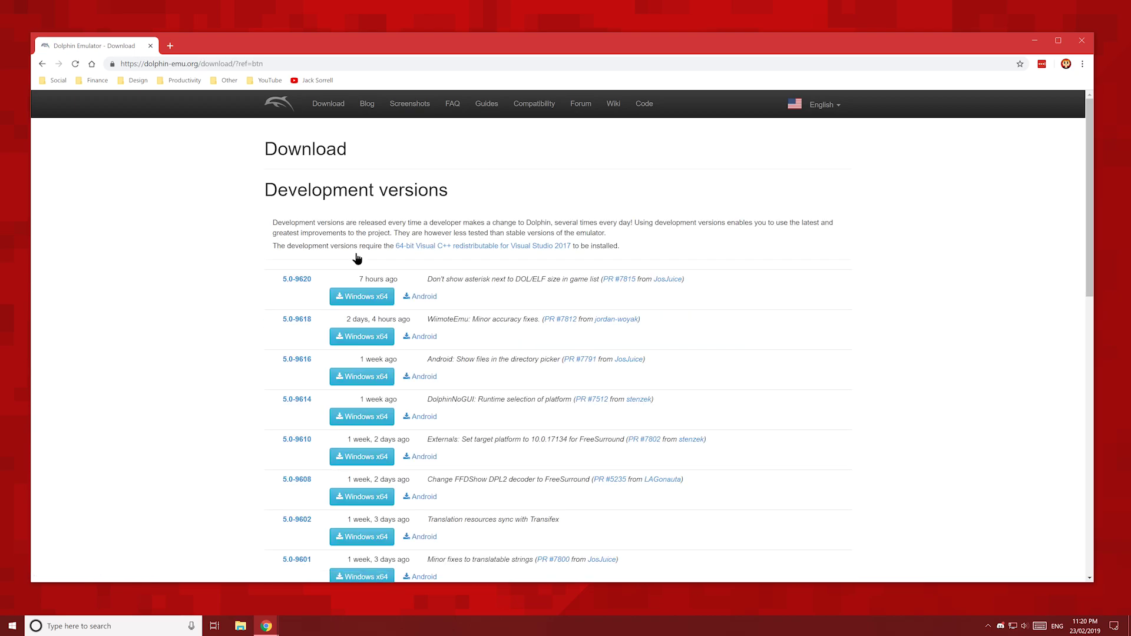
click(373, 297)
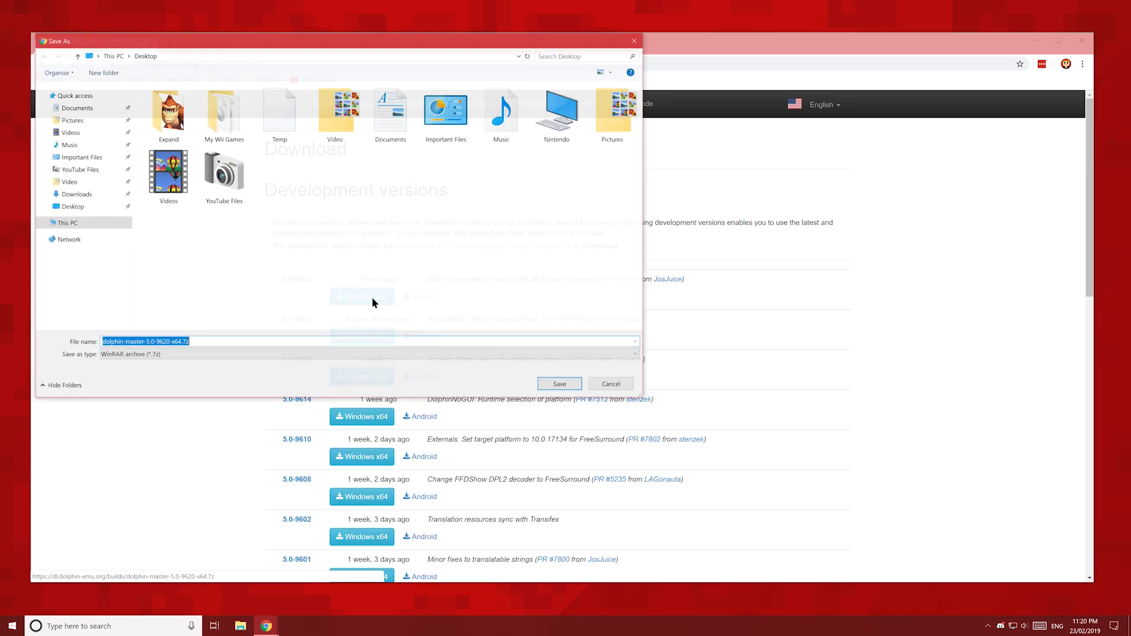
click(553, 384)
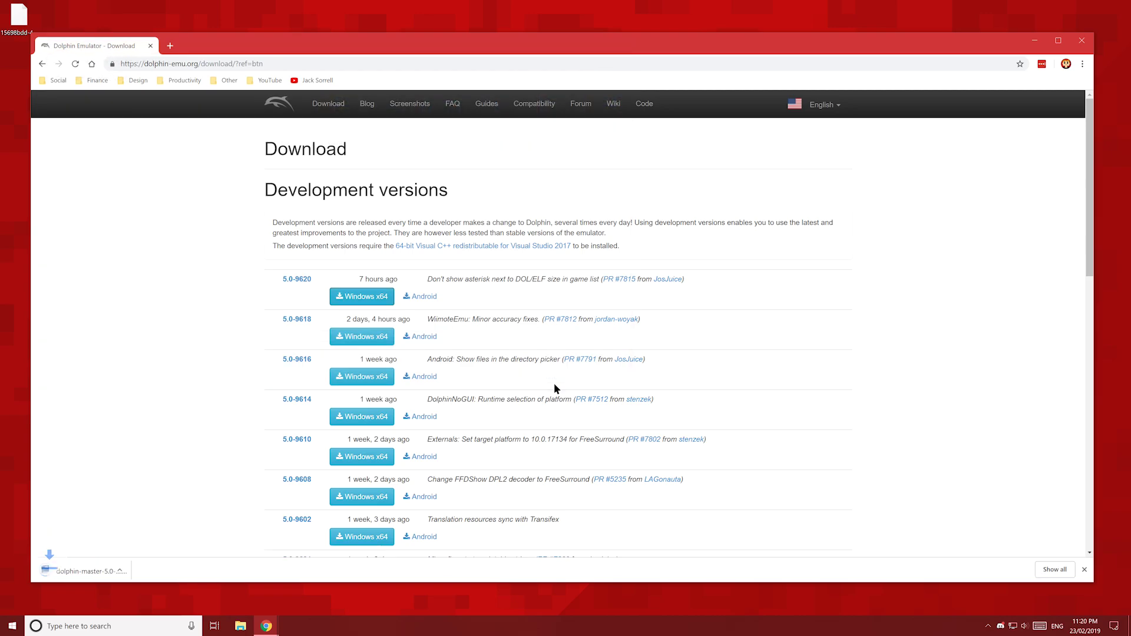
Move the downloaded archive to the desktop centre and inspect its Properties
click(1035, 40)
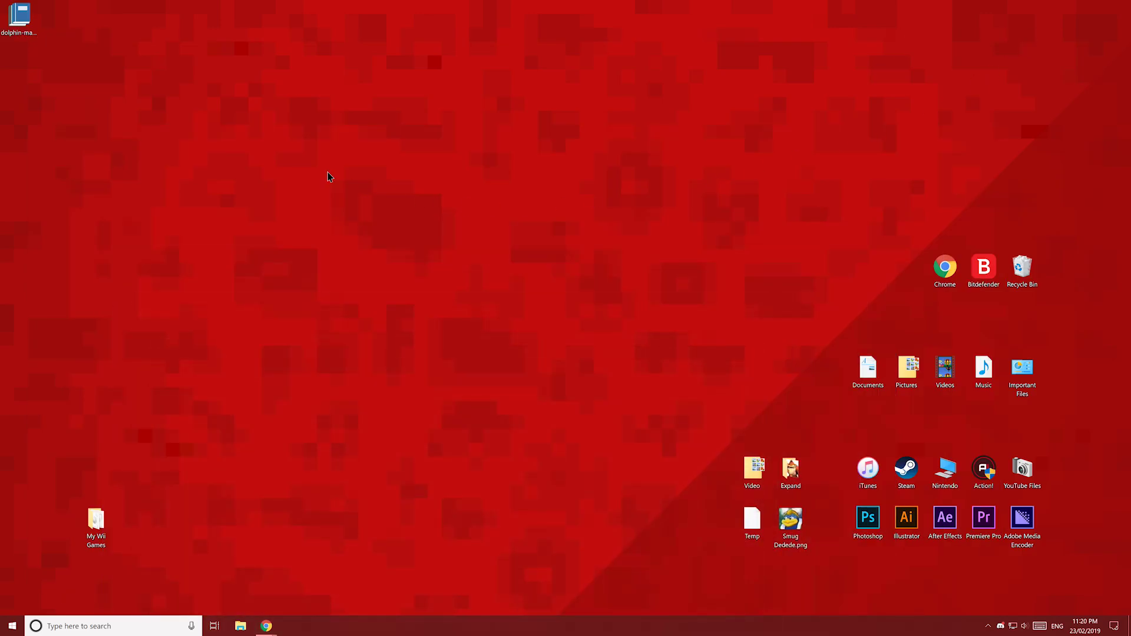
drag(34, 28, 536, 351)
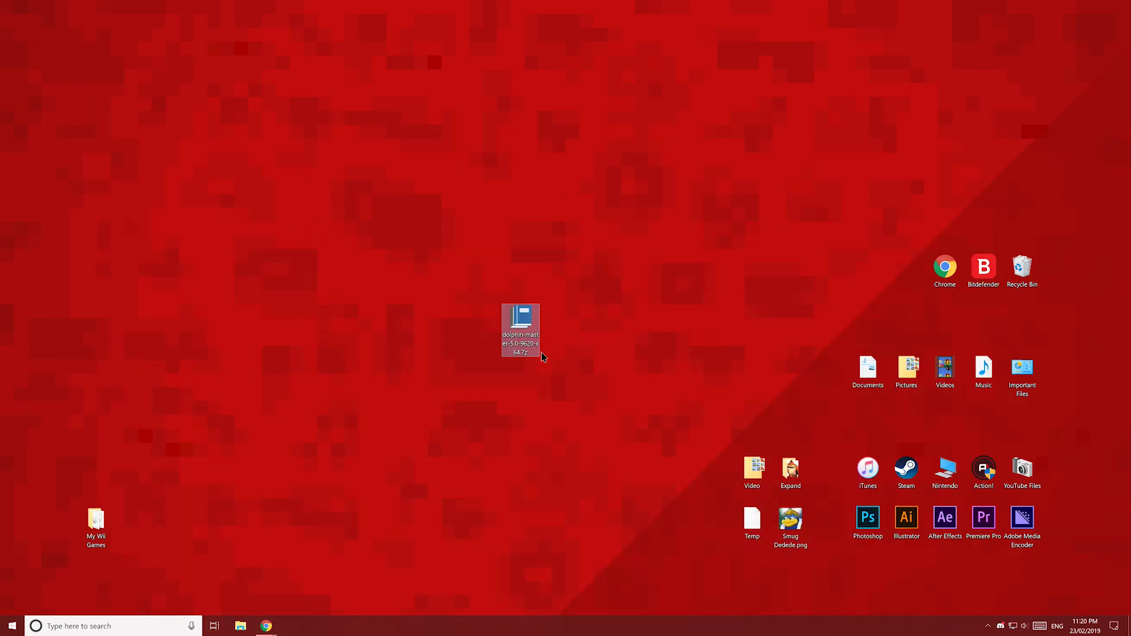
right_click(529, 331)
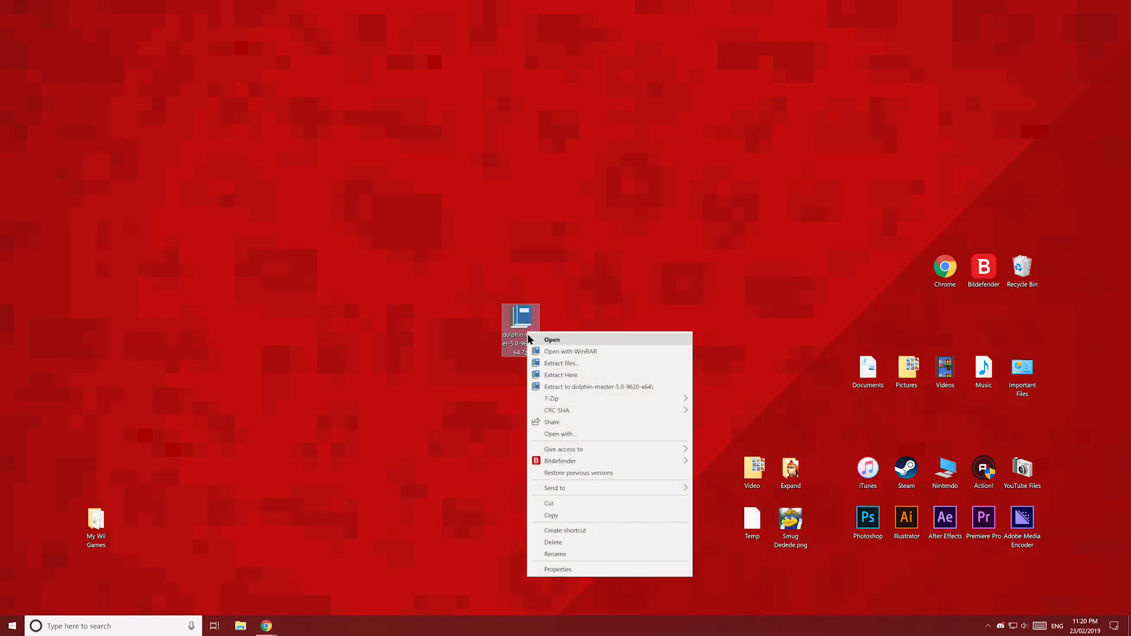
click(558, 570)
drag(621, 346, 633, 229)
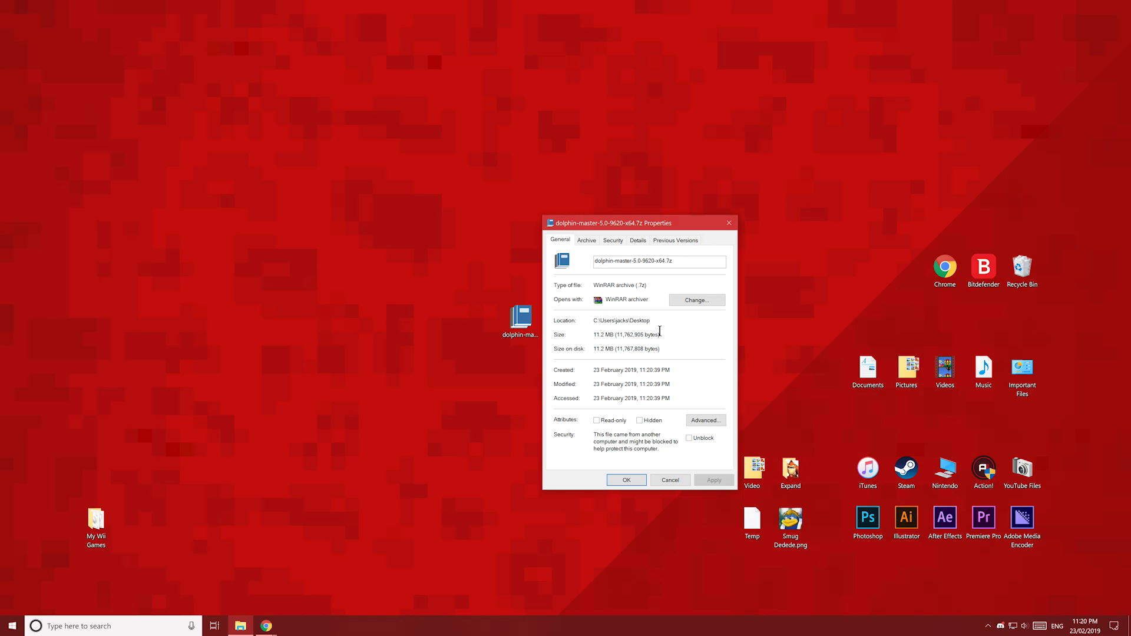
click(661, 480)
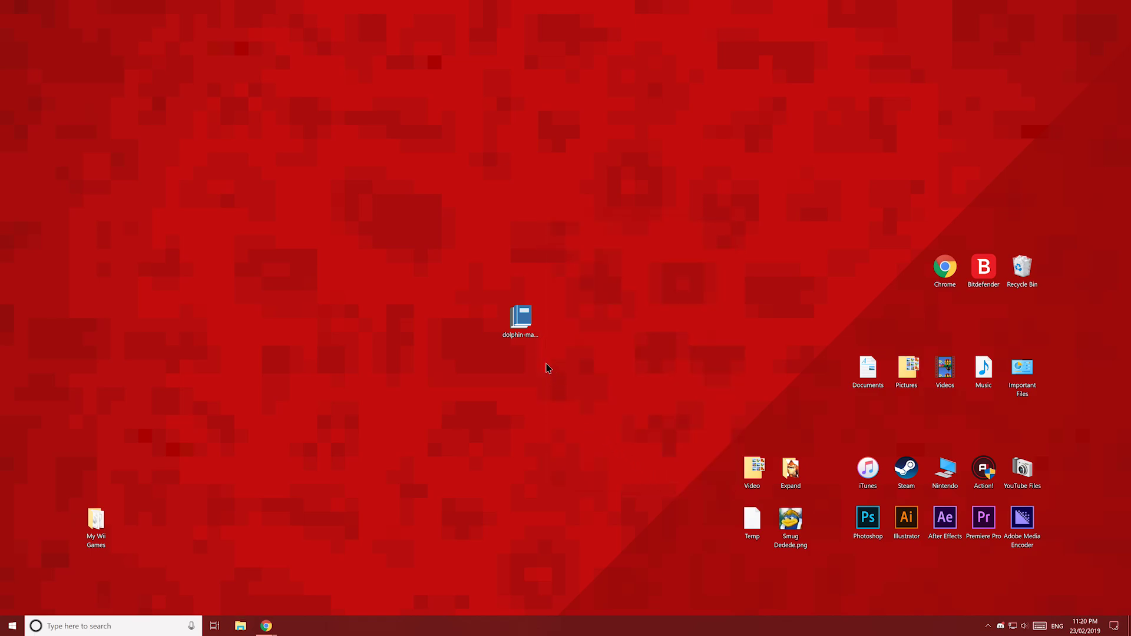
Extract the archive with 7-Zip Extract Here and move the Dolphin-x64 folder and archive left
right_click(530, 333)
click(546, 370)
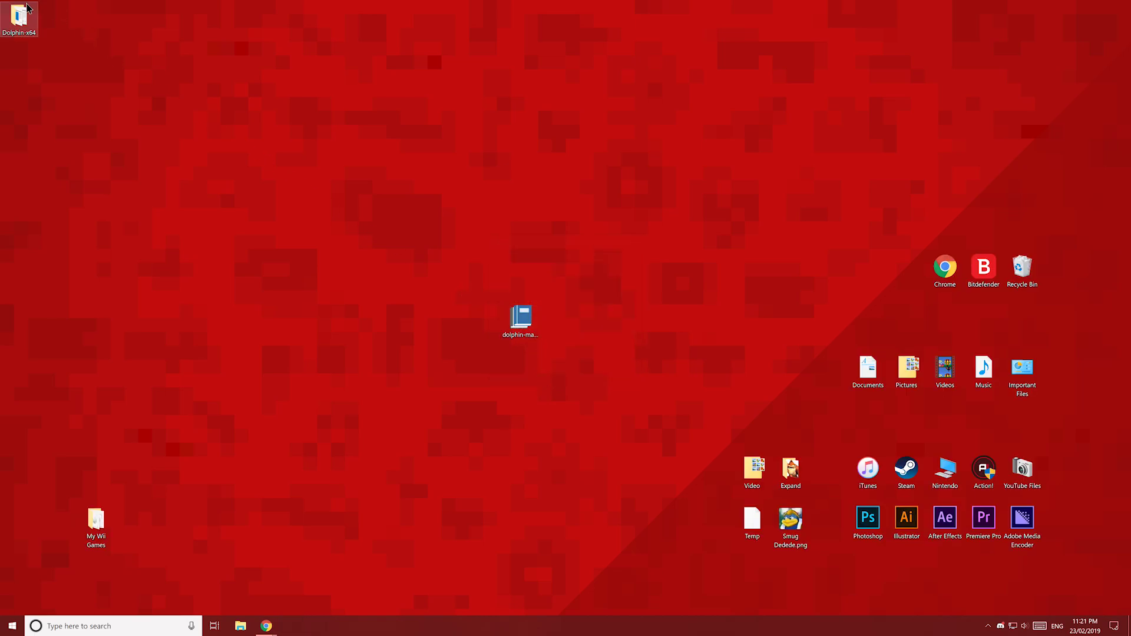
drag(19, 18, 482, 318)
drag(543, 384, 123, 444)
Launch Dolphin.exe from Dolphin-x64, answer No to usage statistics, close Explorer, and centre Dolphin
double_click(99, 383)
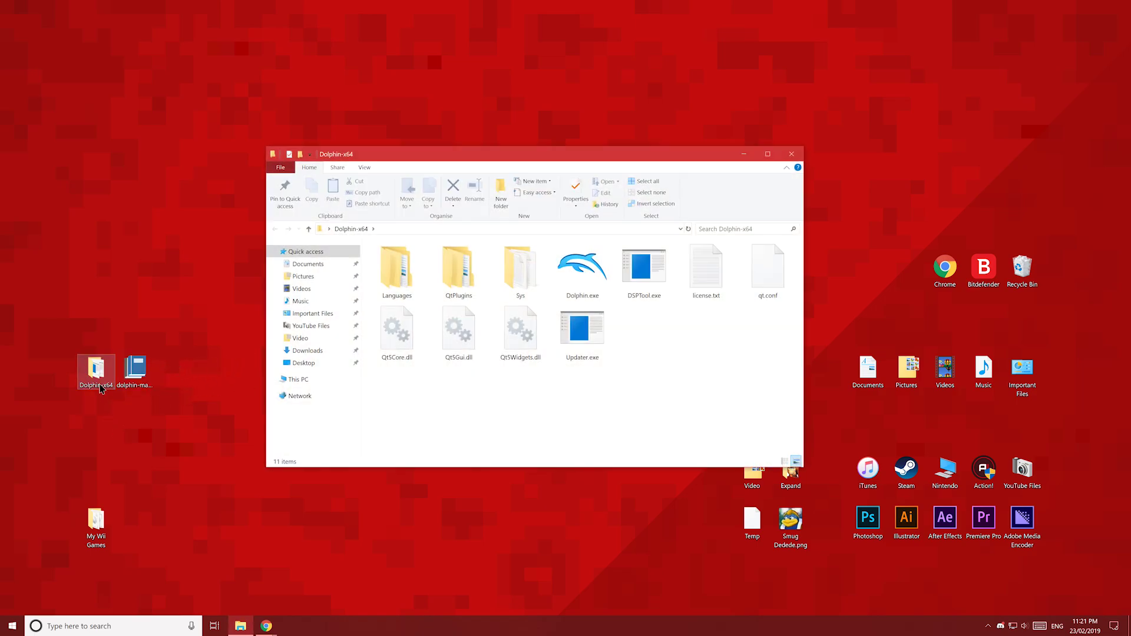
click(598, 298)
double_click(582, 274)
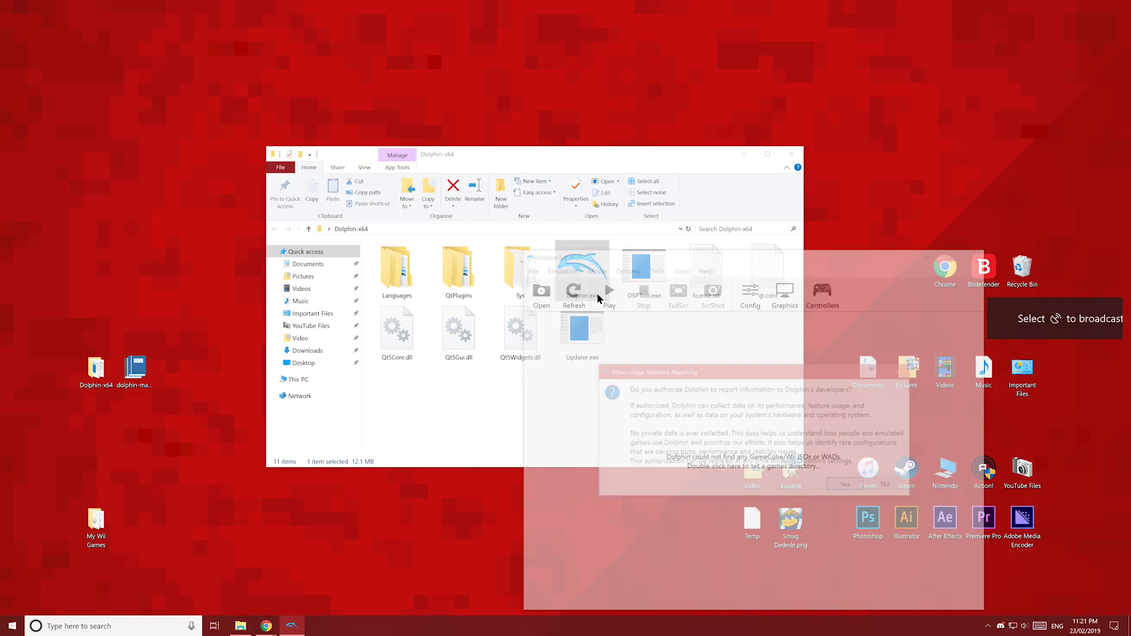
drag(638, 371, 471, 208)
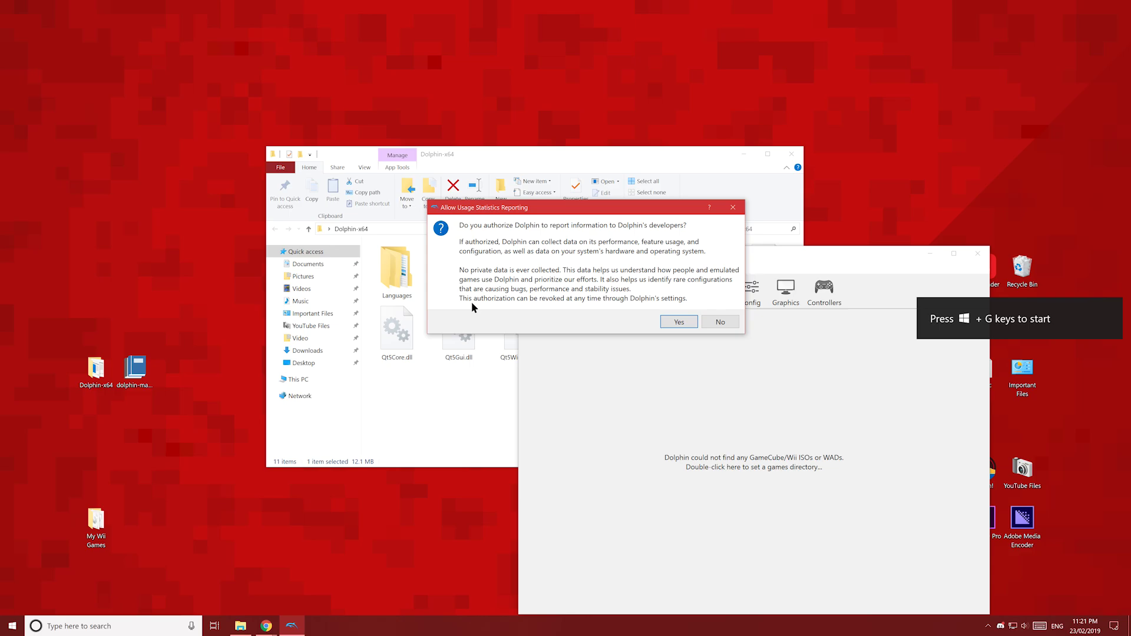
click(719, 323)
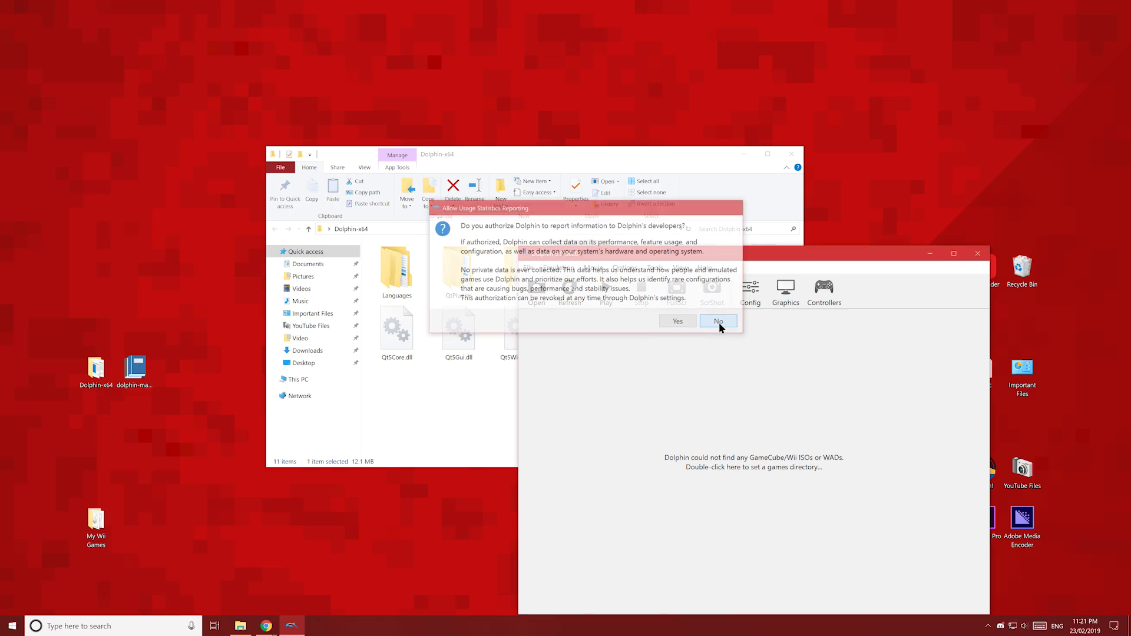
click(792, 154)
drag(748, 250, 570, 143)
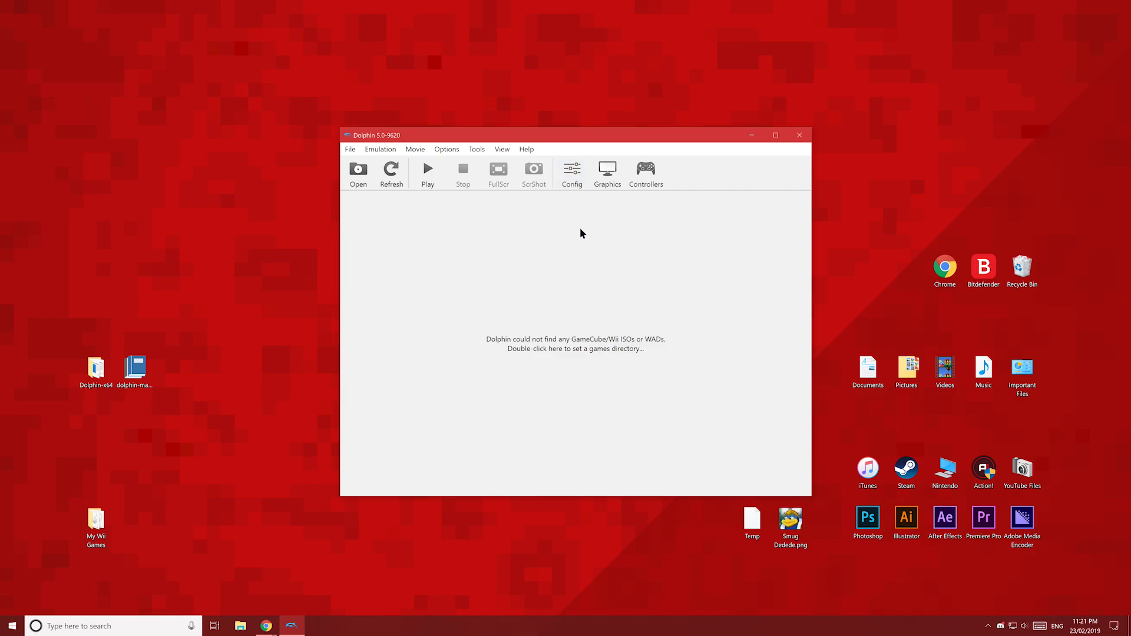
Add Desktop\My Wii Games as a game folder under Config > Paths, then close Settings
click(572, 177)
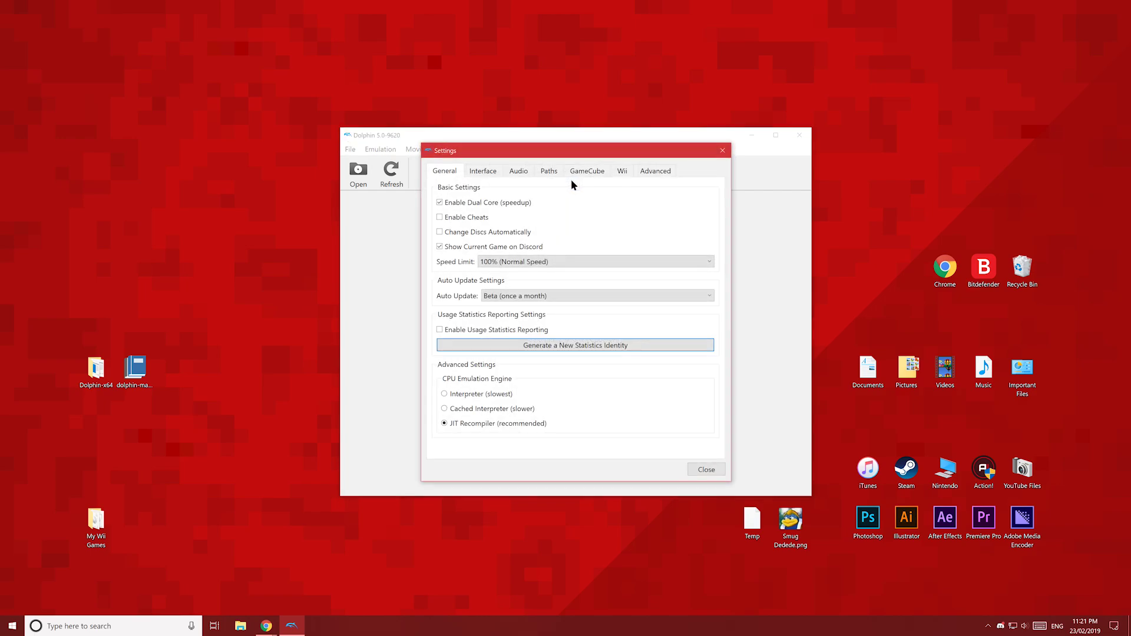
click(555, 173)
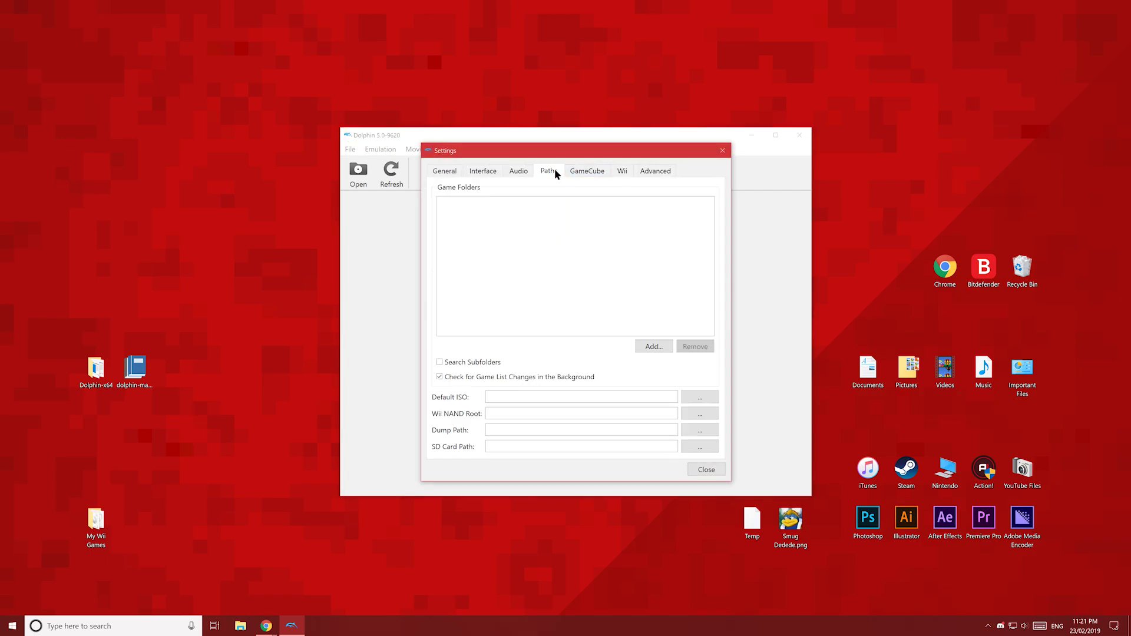
click(646, 350)
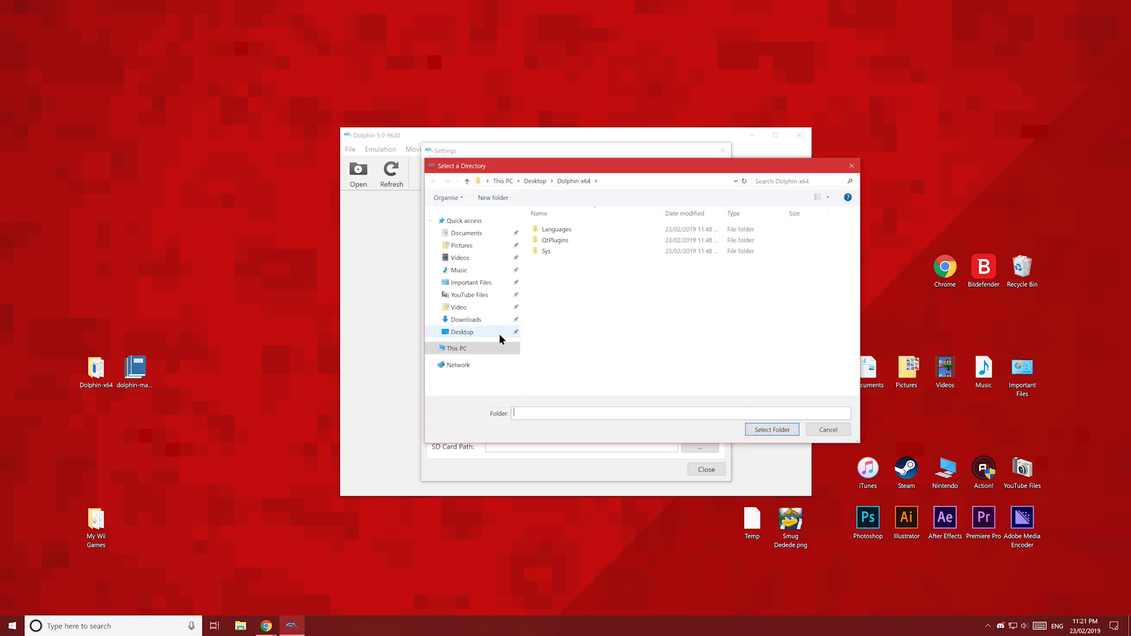
click(478, 332)
drag(551, 167, 463, 159)
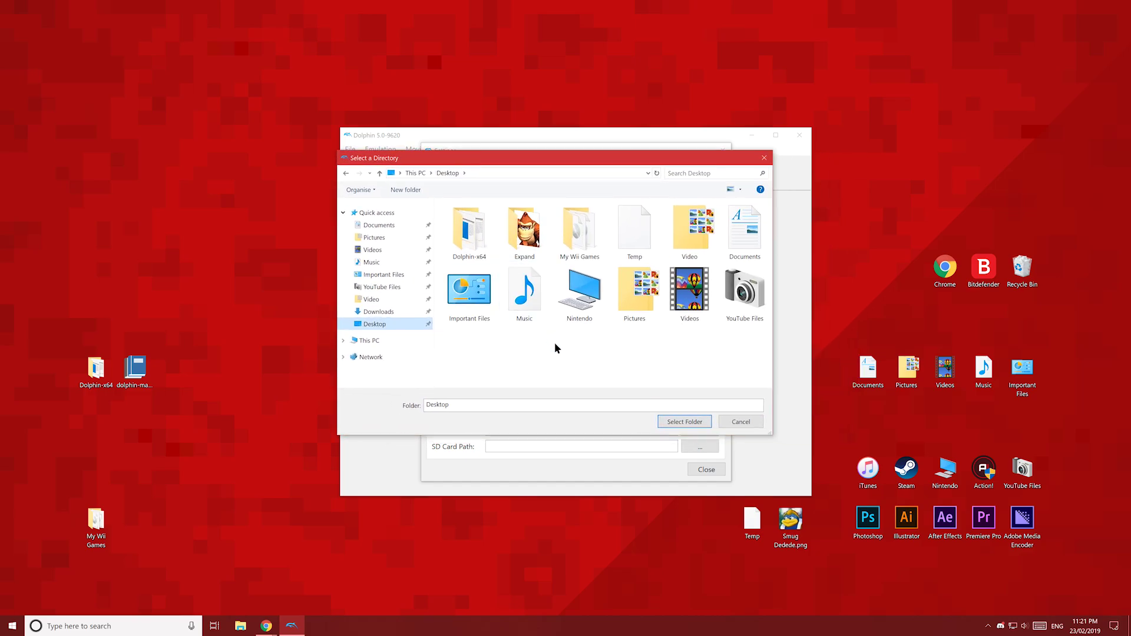
click(102, 526)
double_click(96, 524)
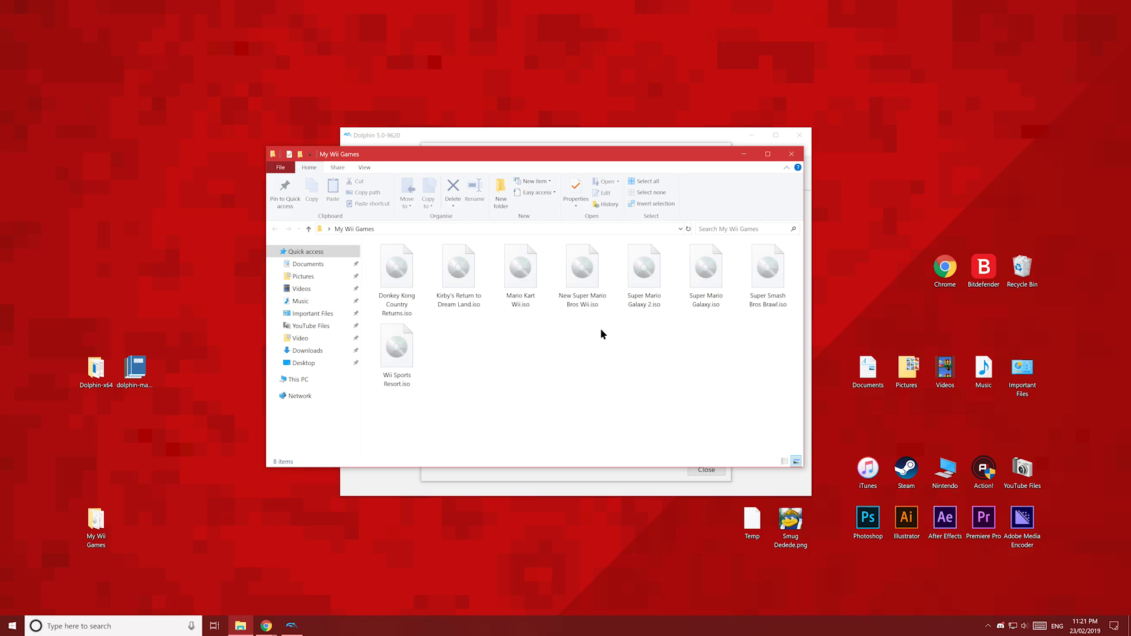
click(791, 154)
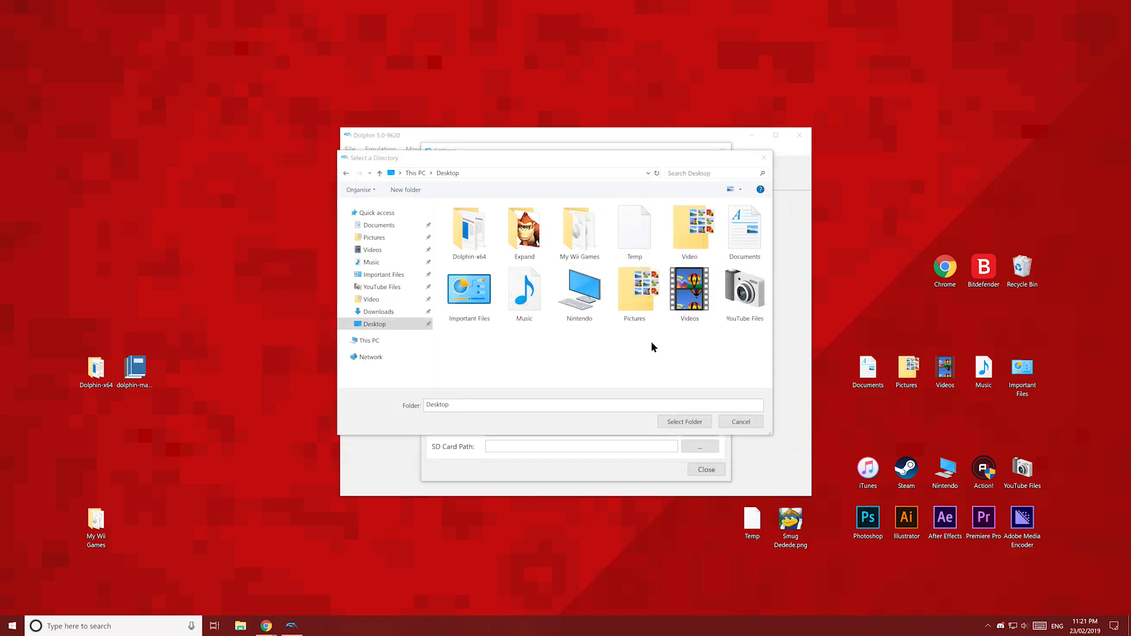
click(587, 248)
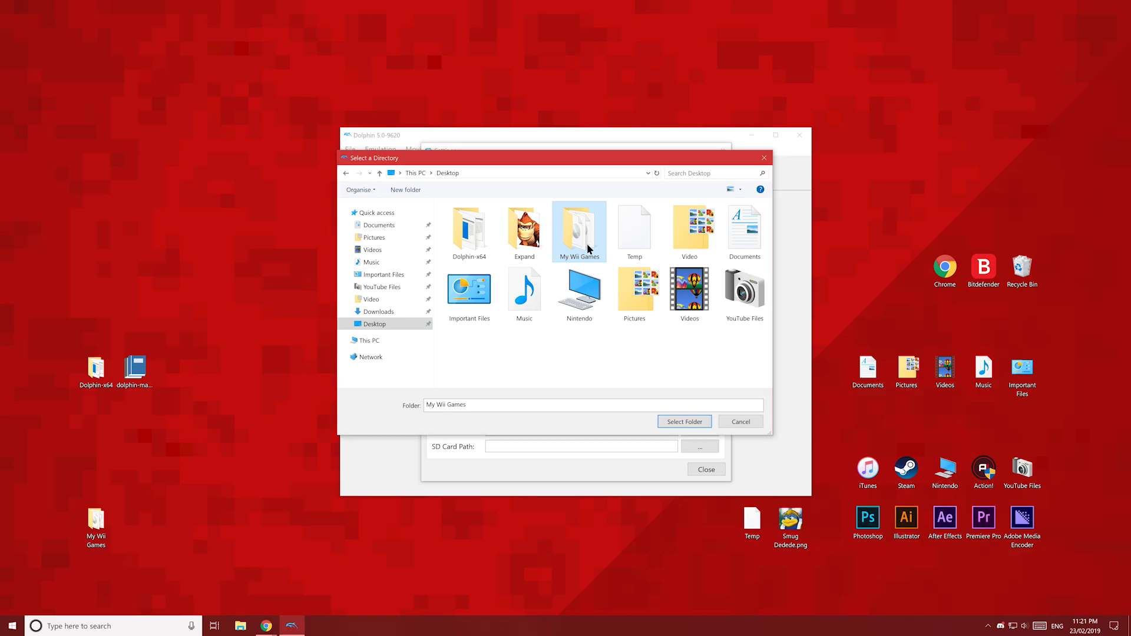
click(686, 423)
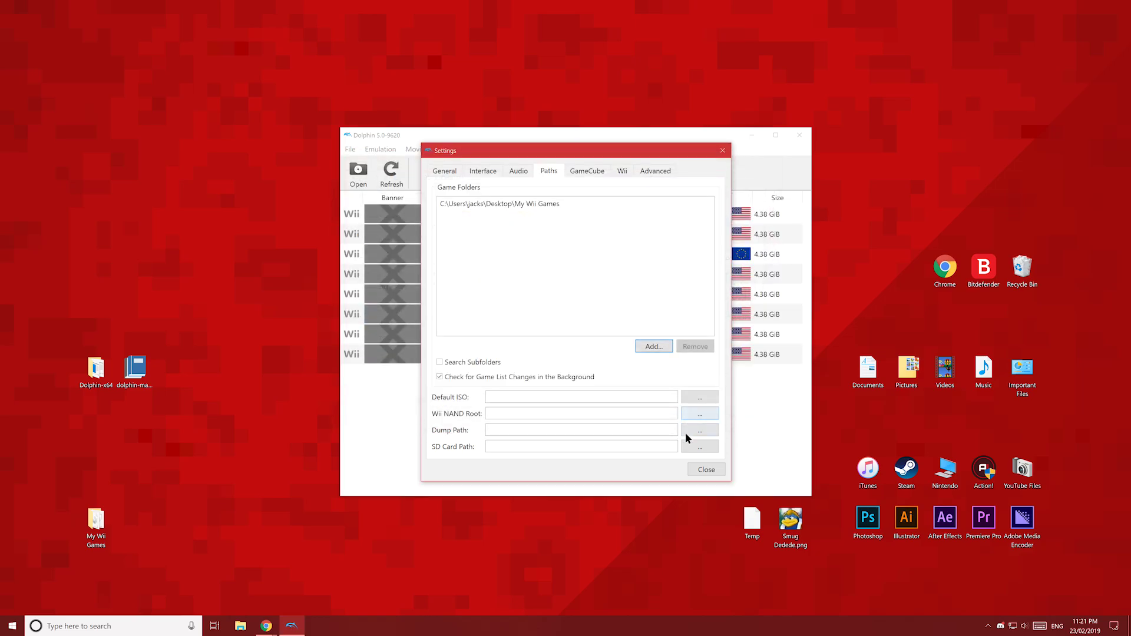
click(707, 470)
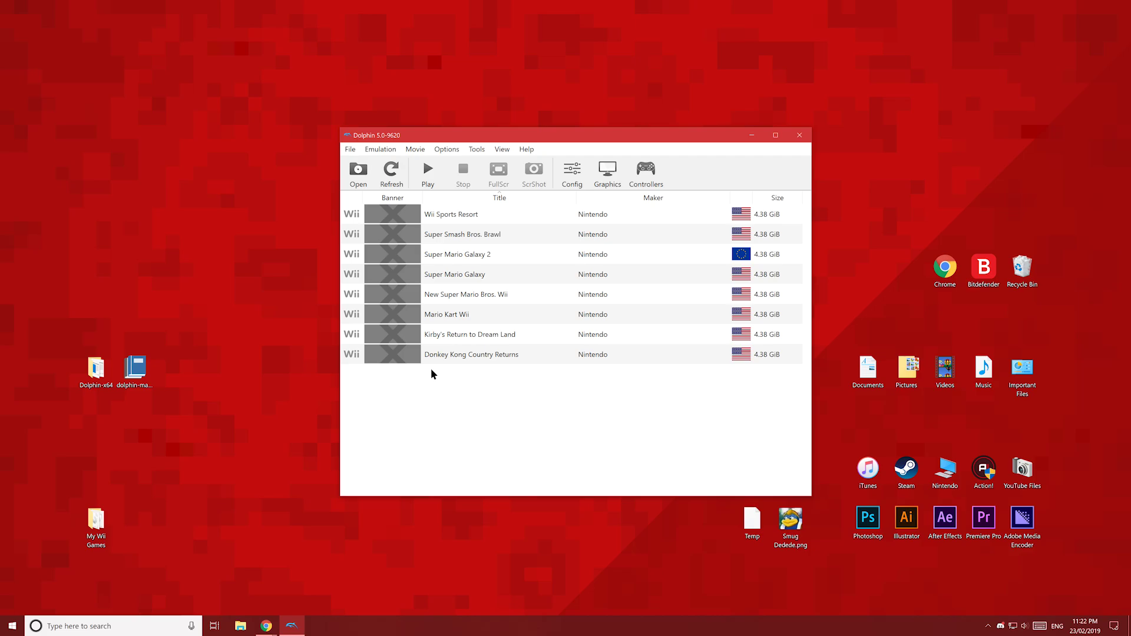
click(607, 180)
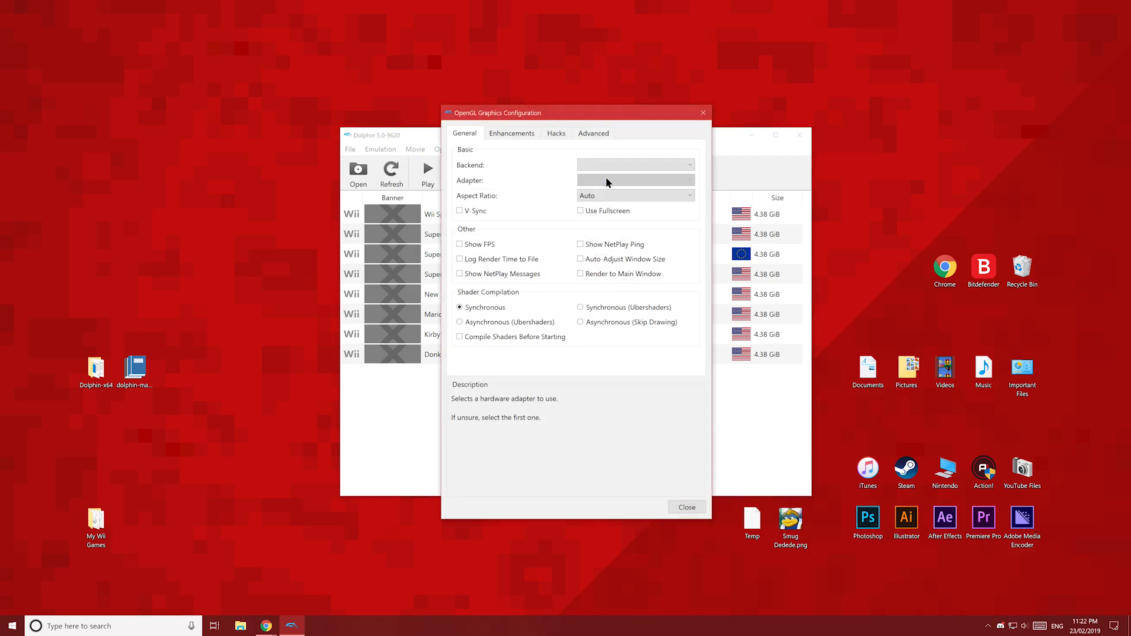
click(524, 137)
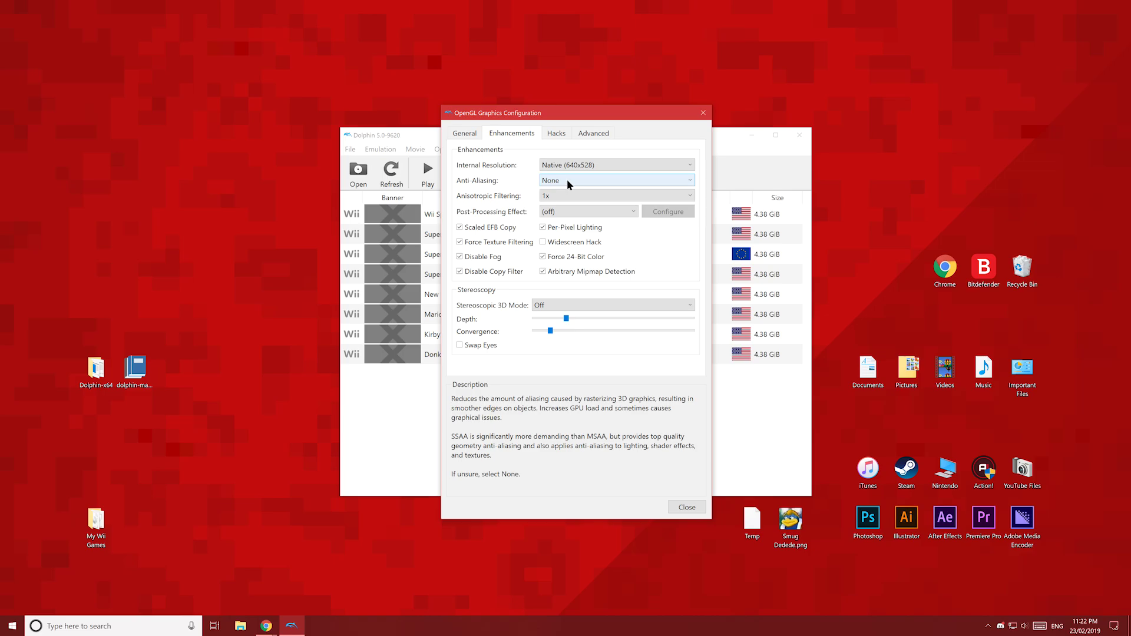
click(686, 507)
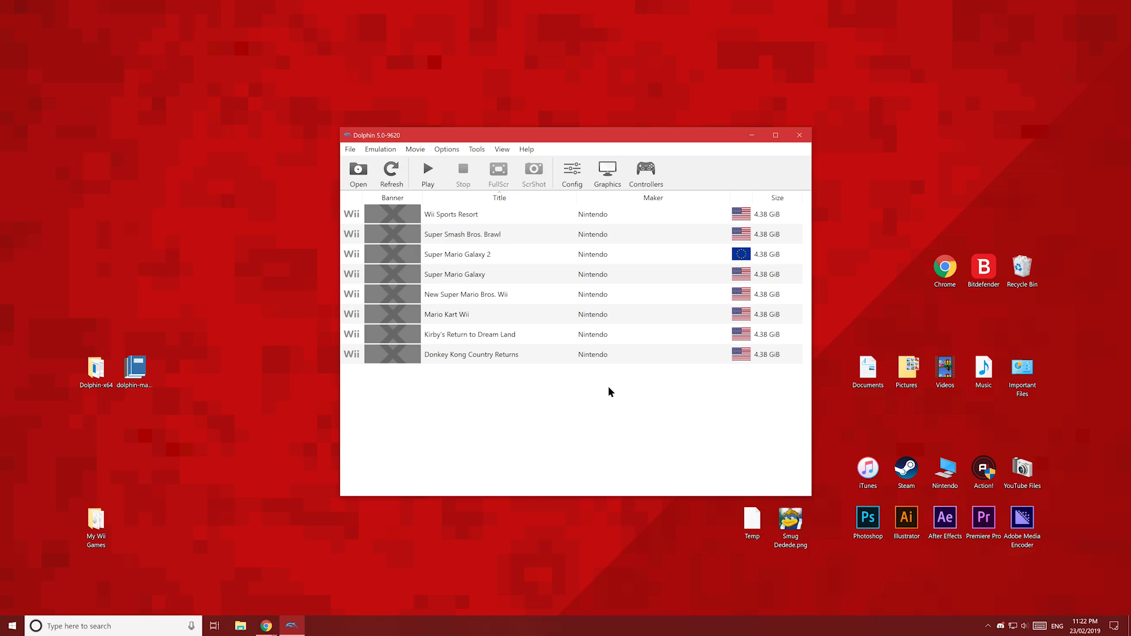
Keep Wii Remote 1 on Emulated Wii Remote in Controllers and view its button mappings
click(648, 173)
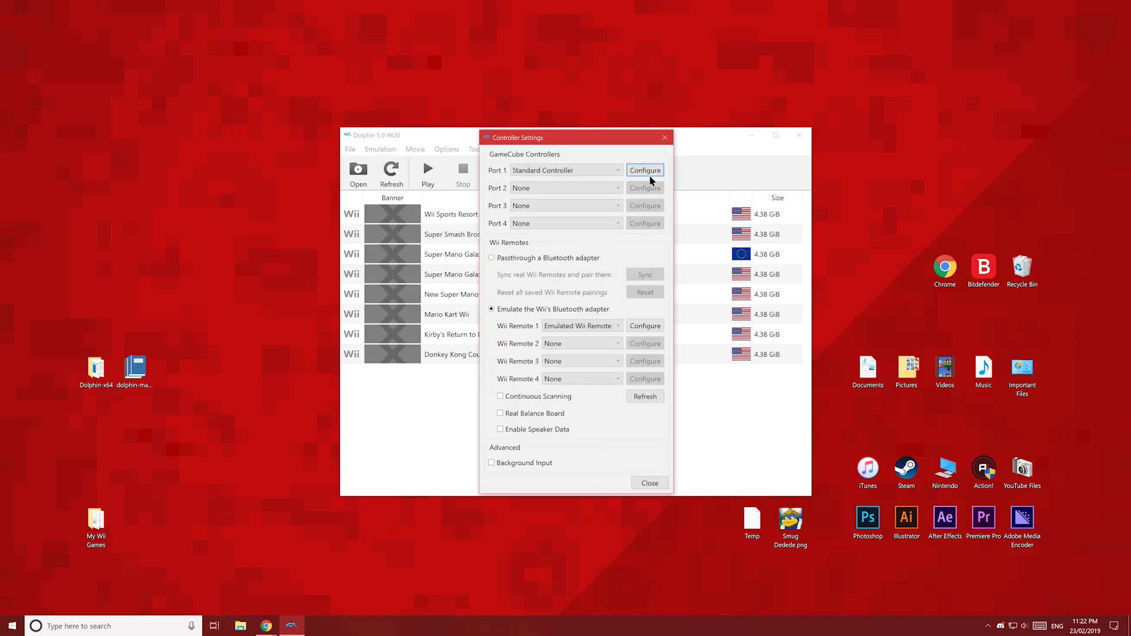
click(583, 327)
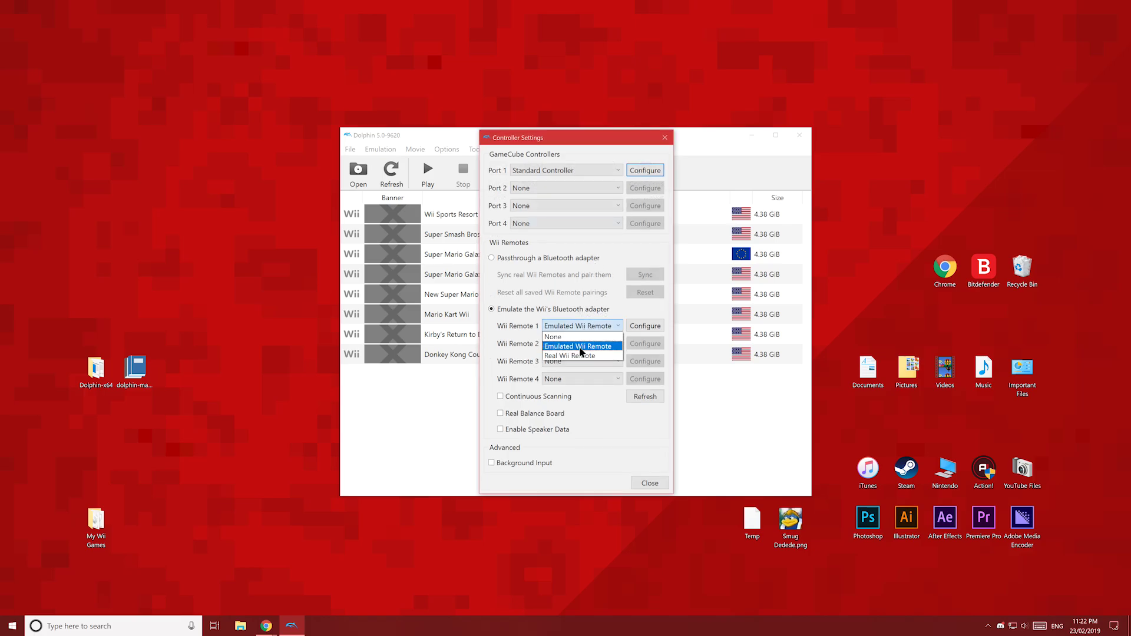
click(580, 347)
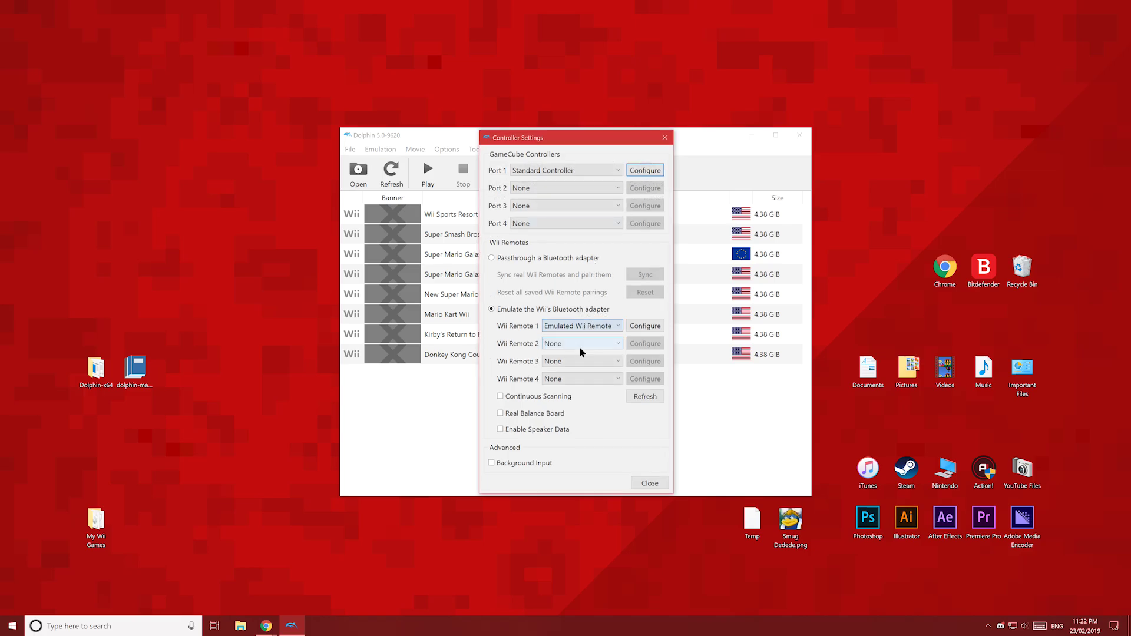
click(646, 328)
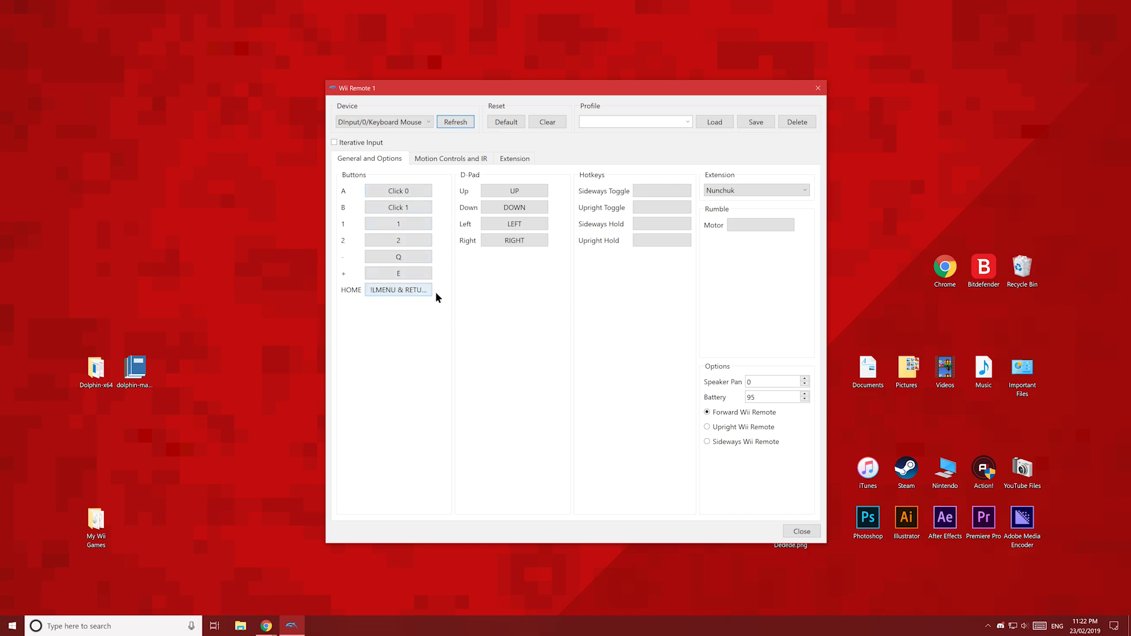
click(721, 191)
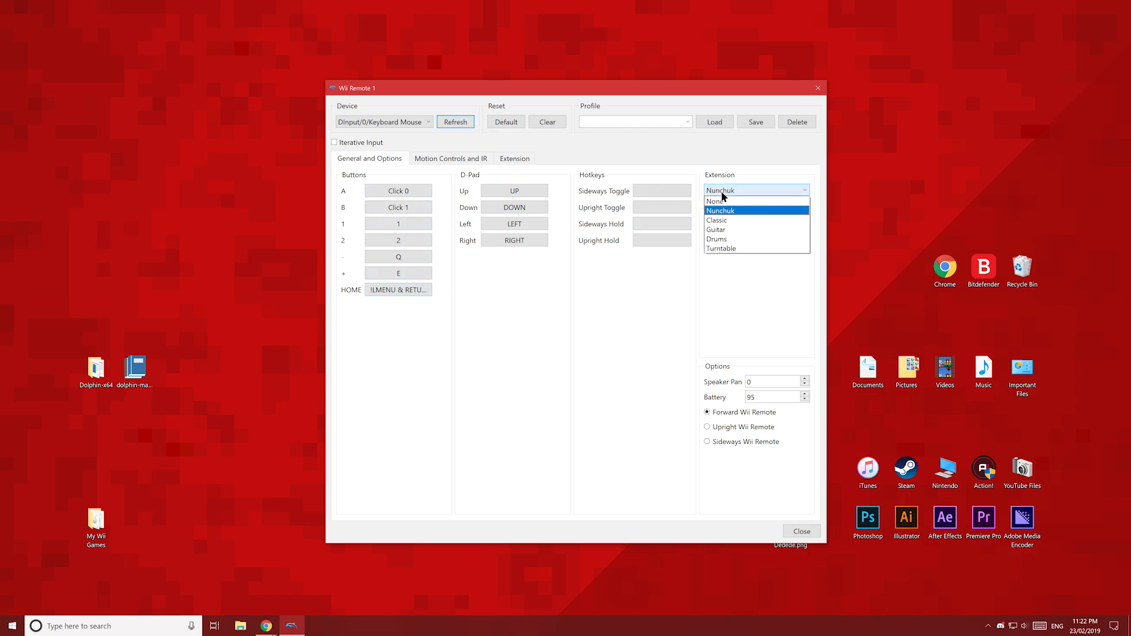
click(736, 221)
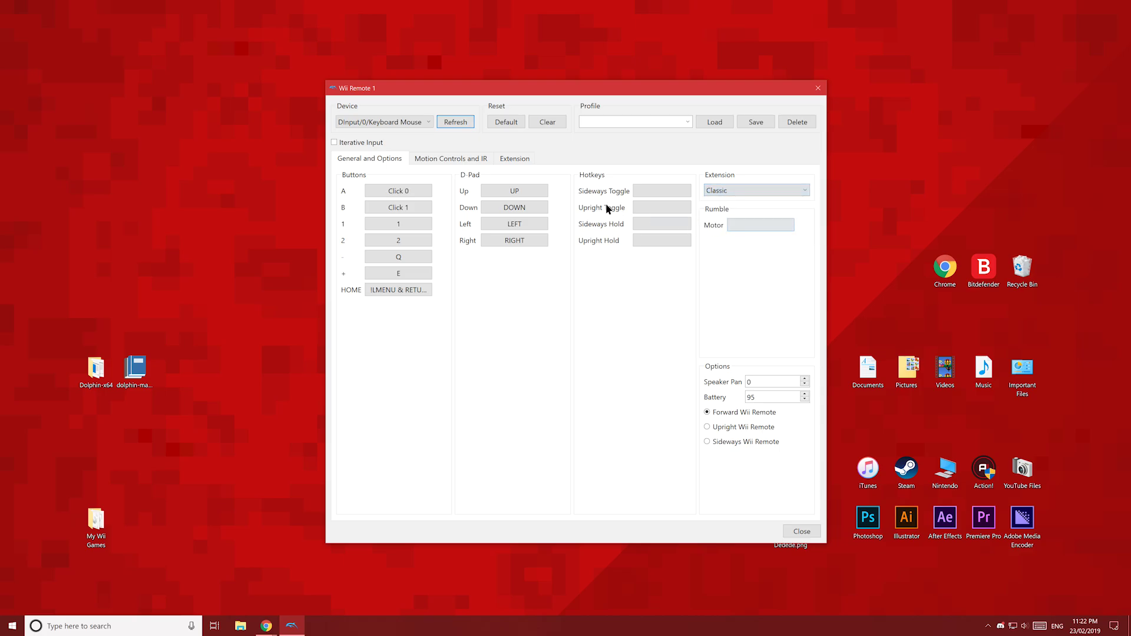
click(527, 160)
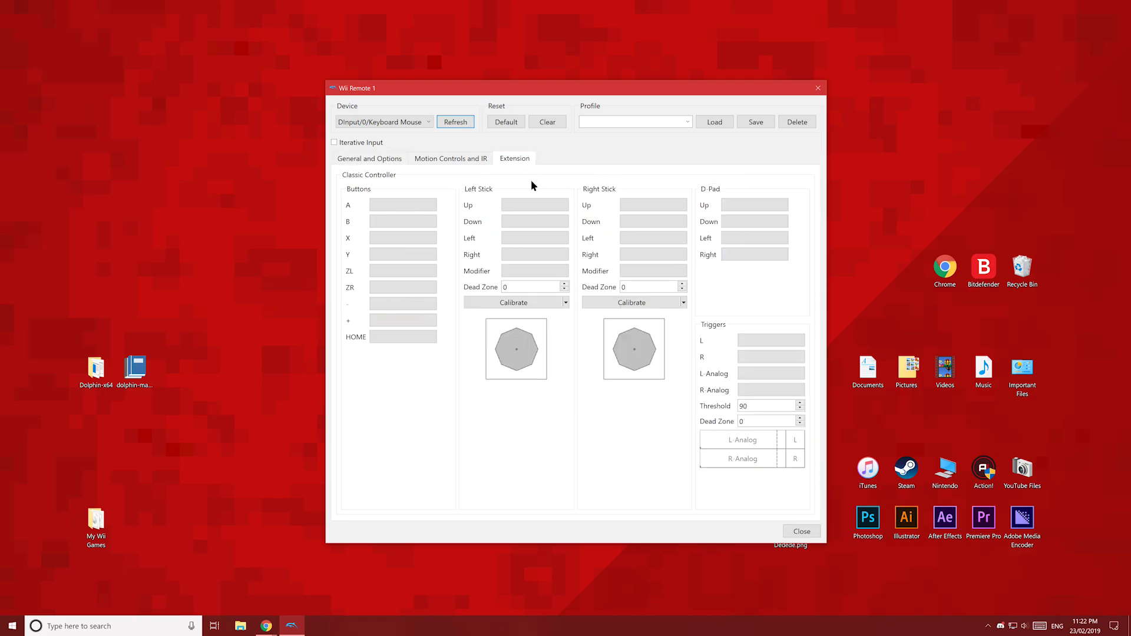
click(398, 160)
click(737, 191)
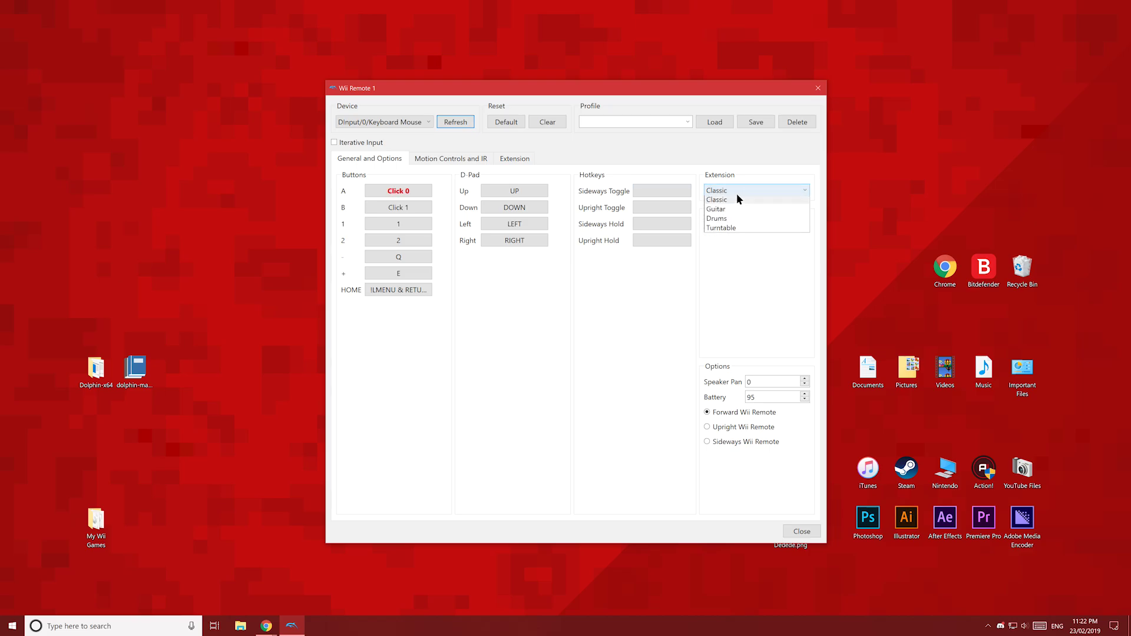
click(731, 209)
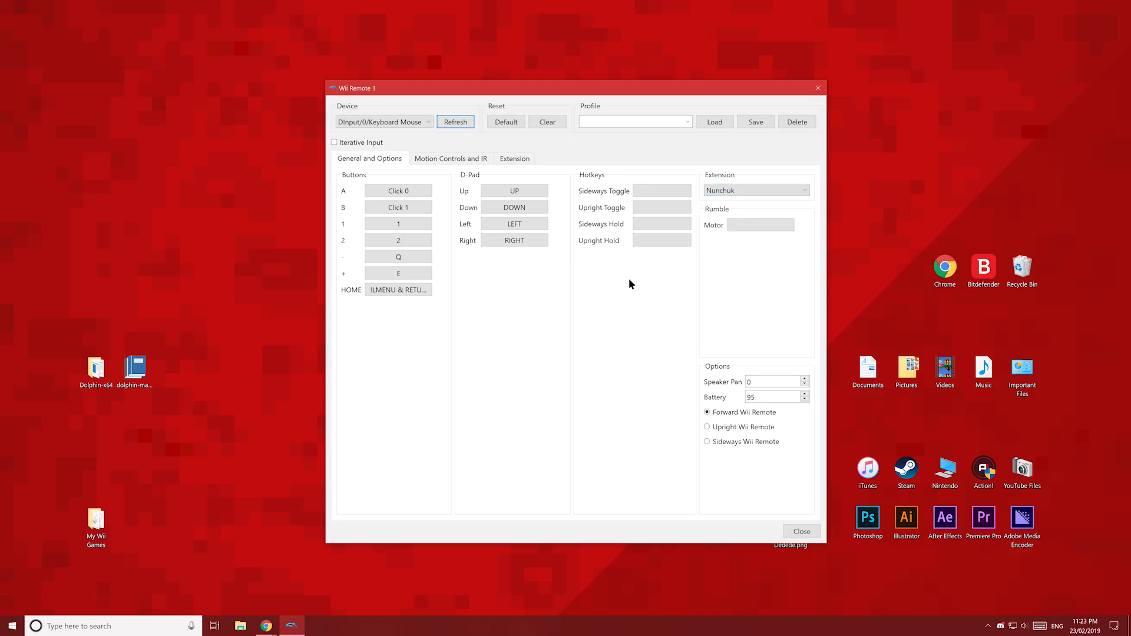
click(801, 532)
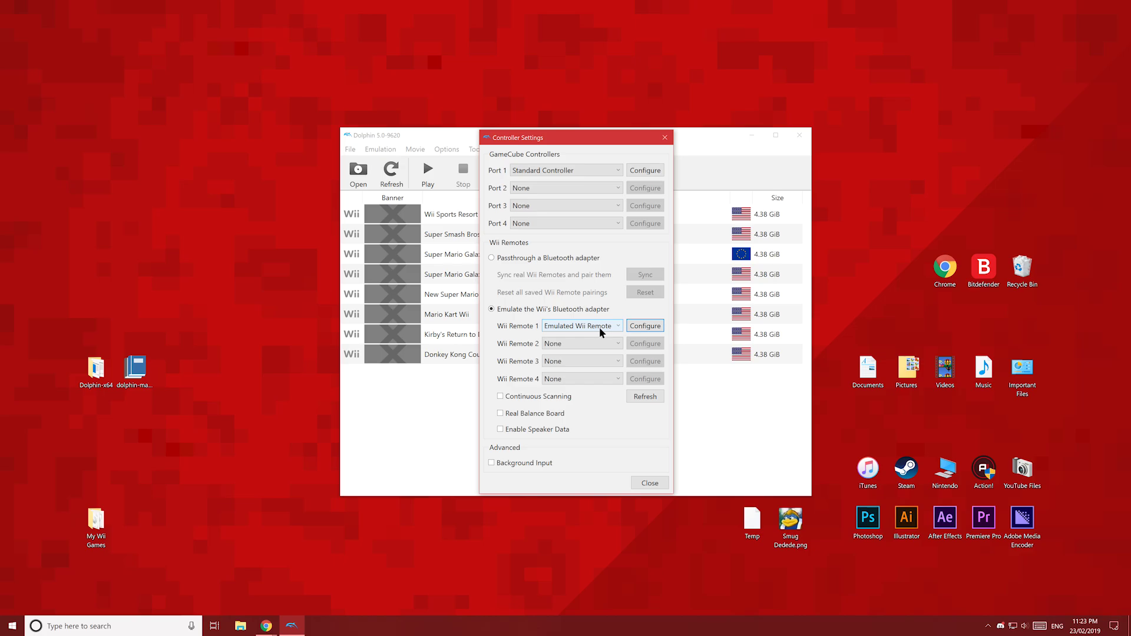
Set Wii Remote 1 to Real Wii Remote and leave Wii Remote 2 on None
click(574, 325)
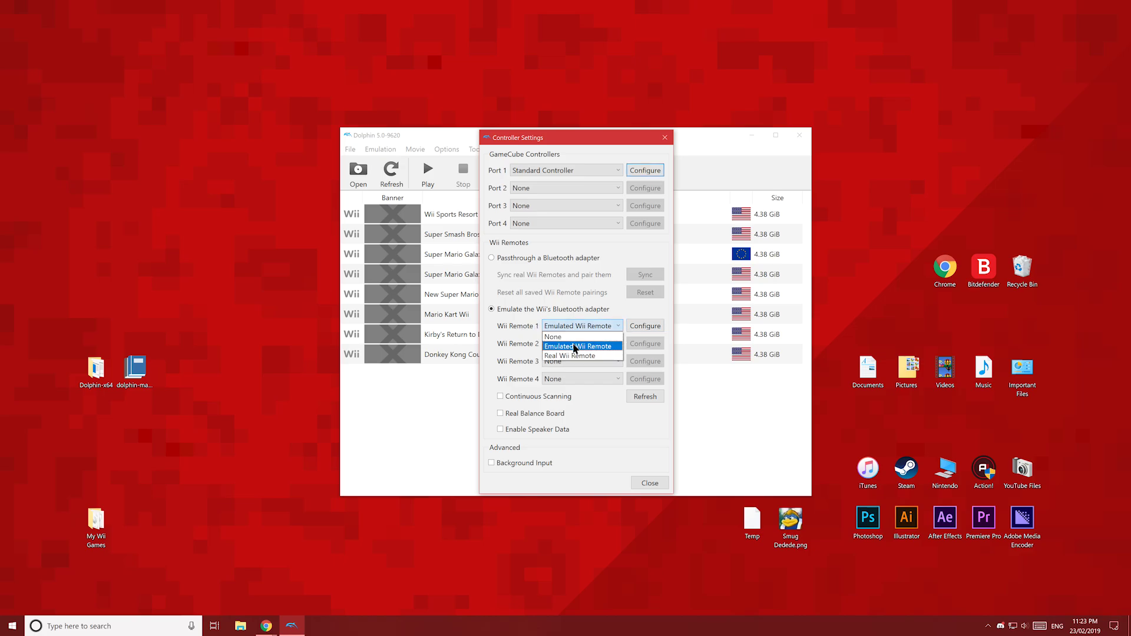
click(572, 356)
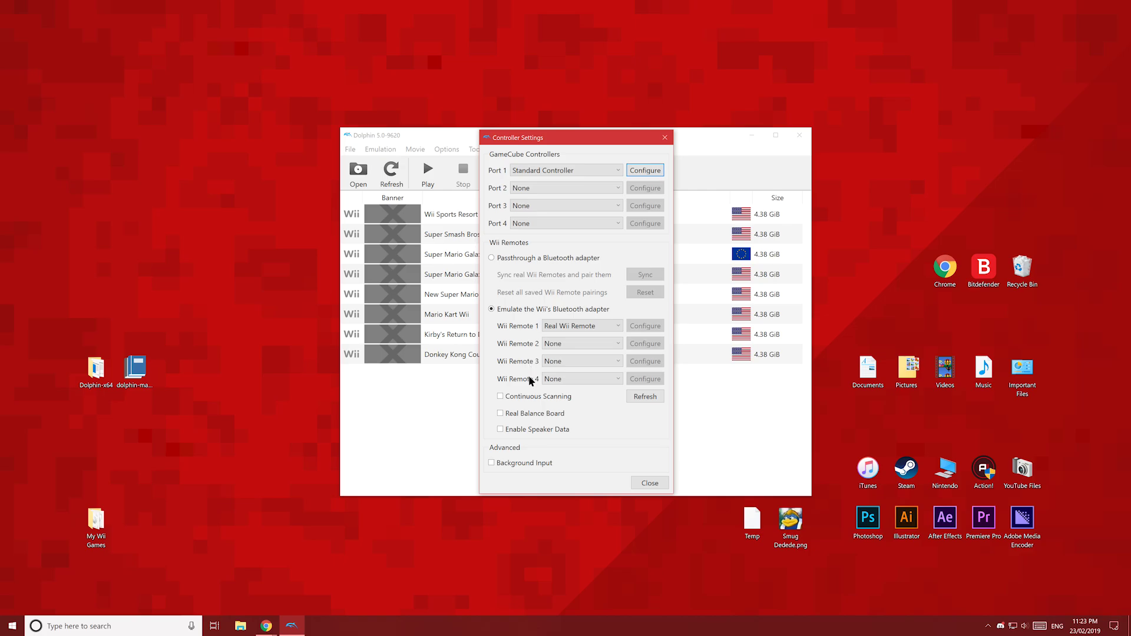
click(584, 344)
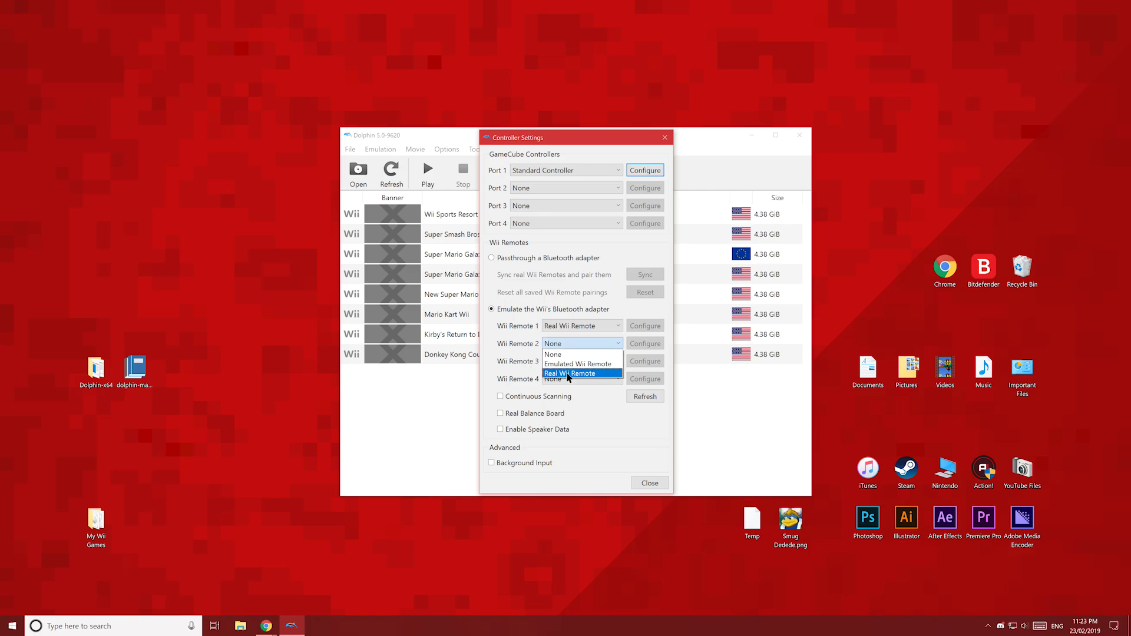
click(574, 344)
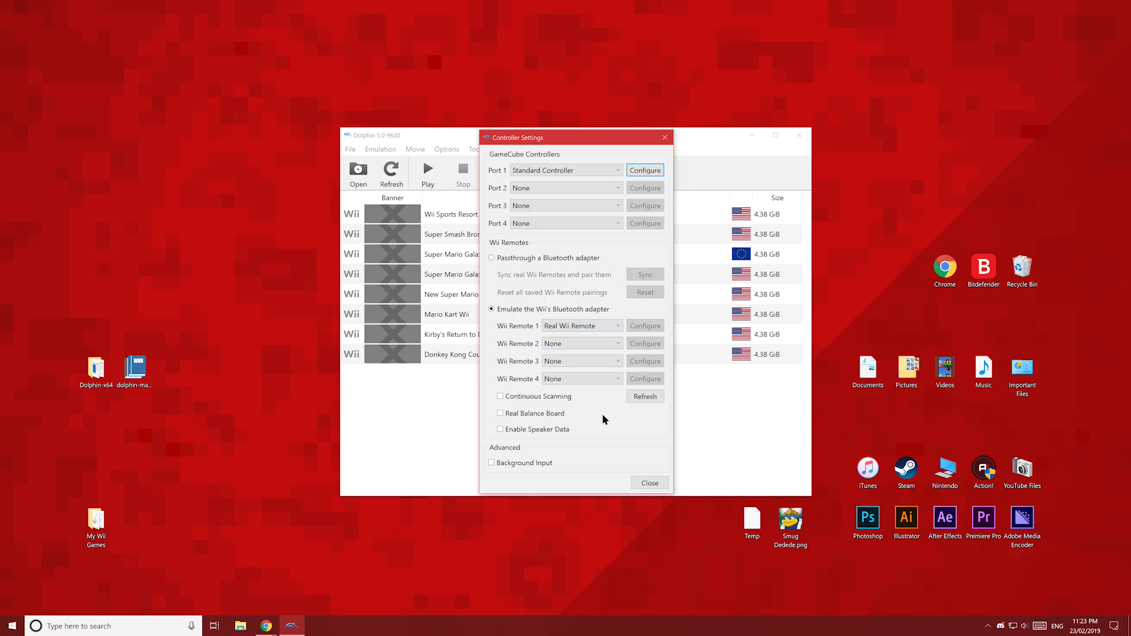
Check in Bluetooth and other devices settings that Nintendo RVL-CNT-01 is connected, then close Settings
key(super)
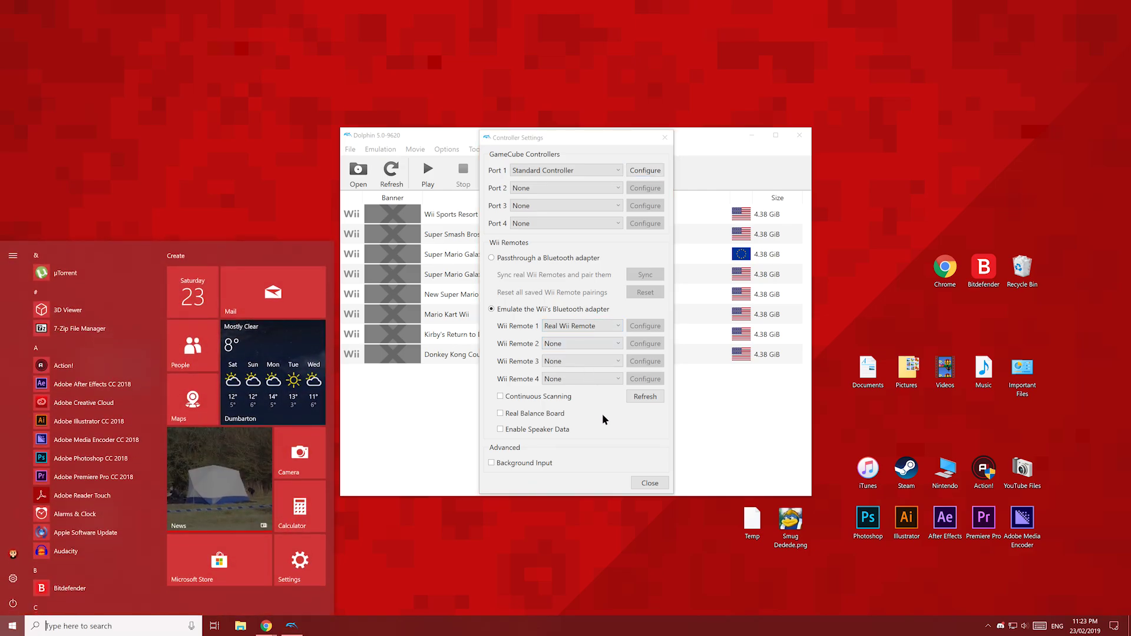
text(bluetooth)
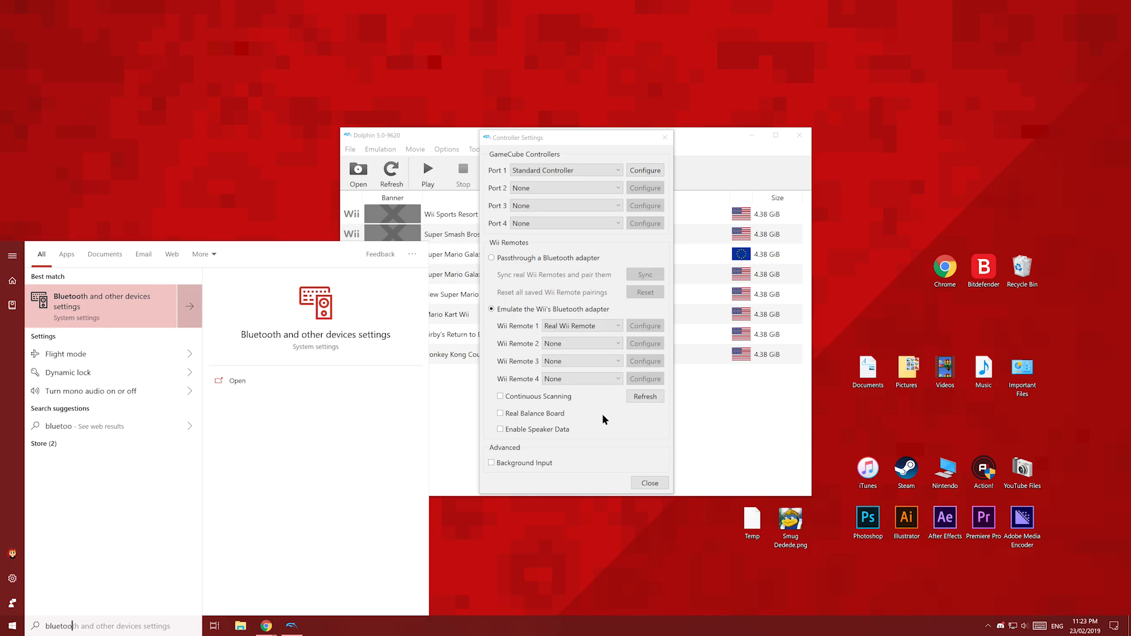
click(135, 308)
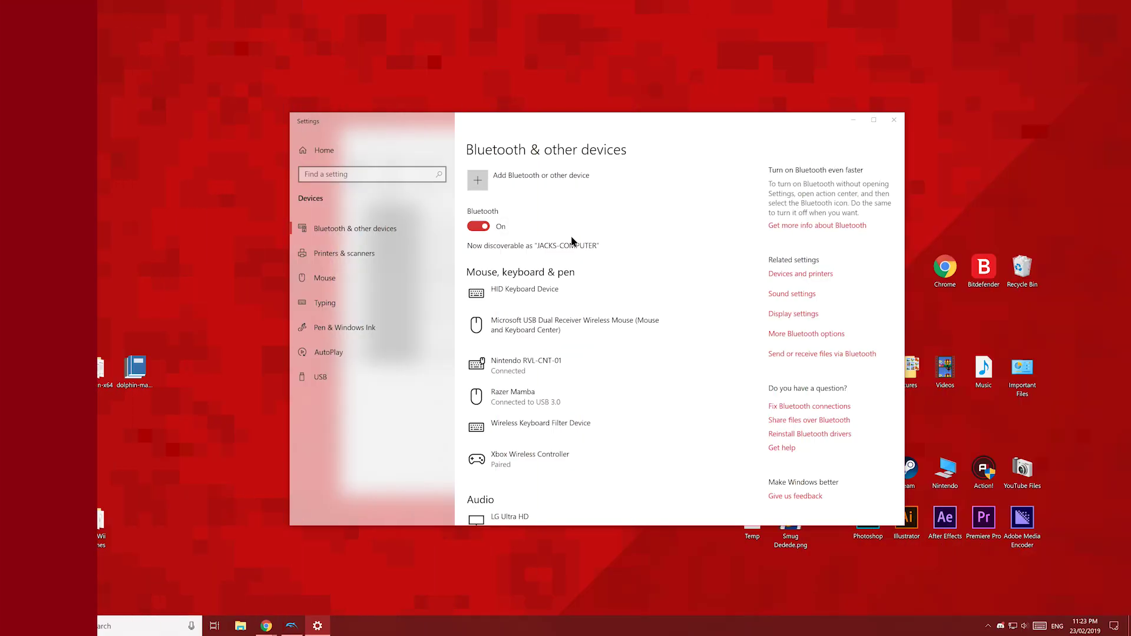
click(894, 119)
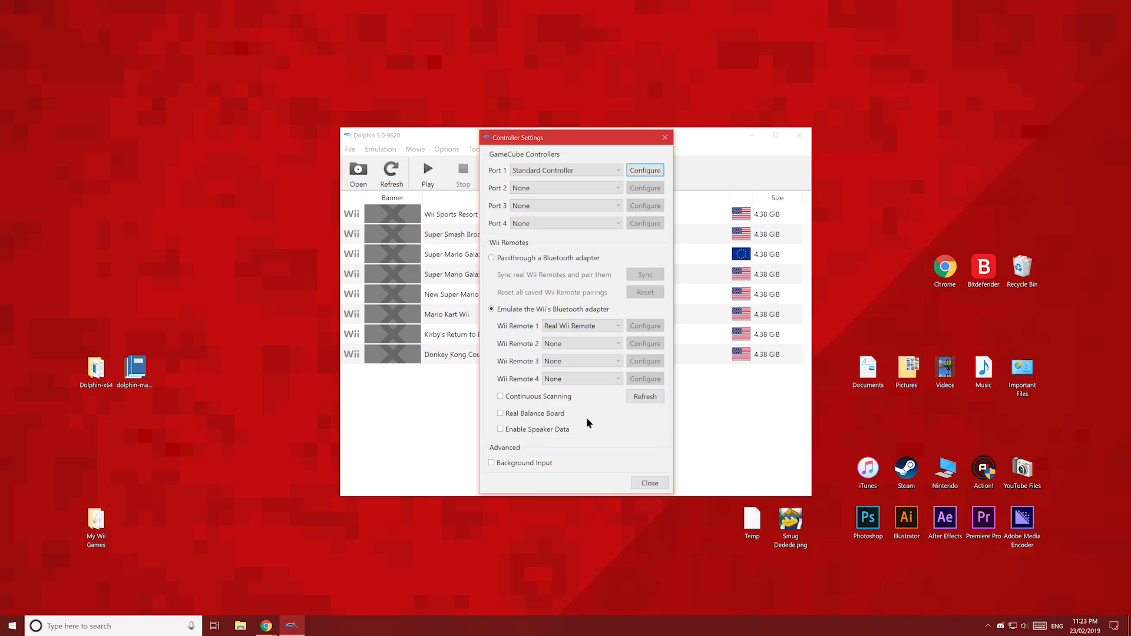
Refresh the Wii Remotes list so the paired real remote connects as player 1
click(645, 396)
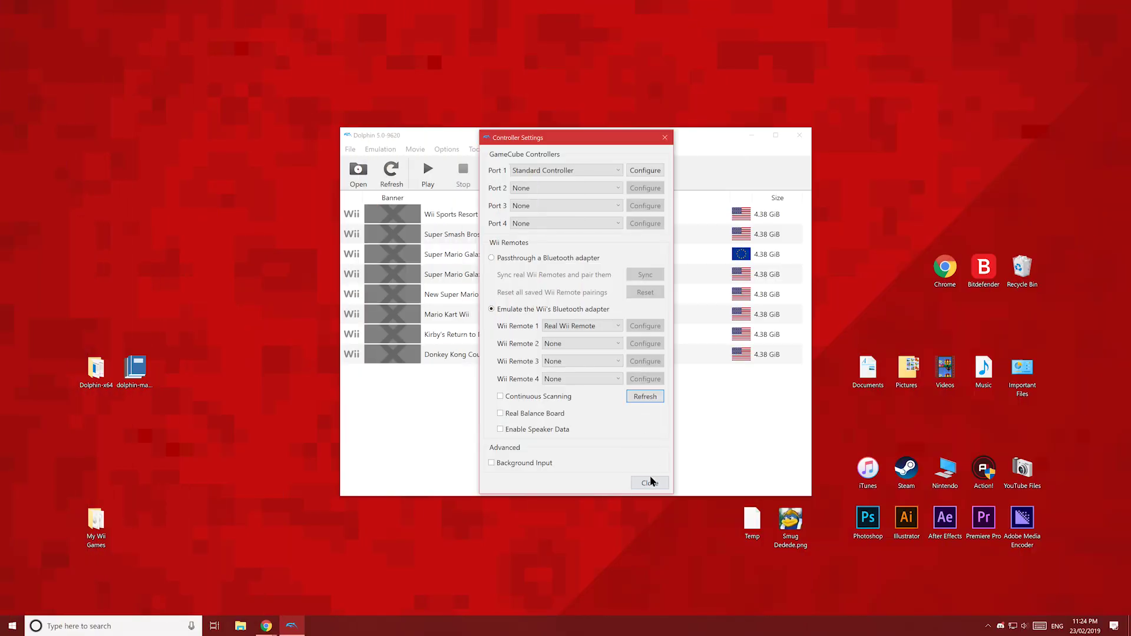
Close Controller Settings to return to the eight-title game list
click(648, 479)
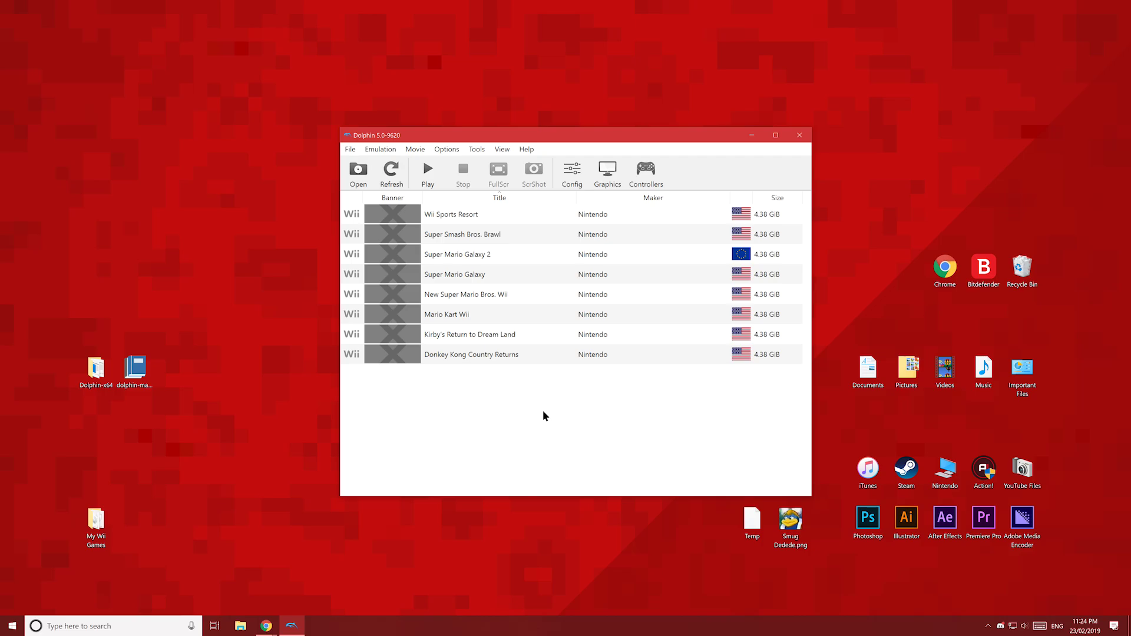
Start Mario Kart Wii from the list, then enlarge and reposition its game window
double_click(482, 314)
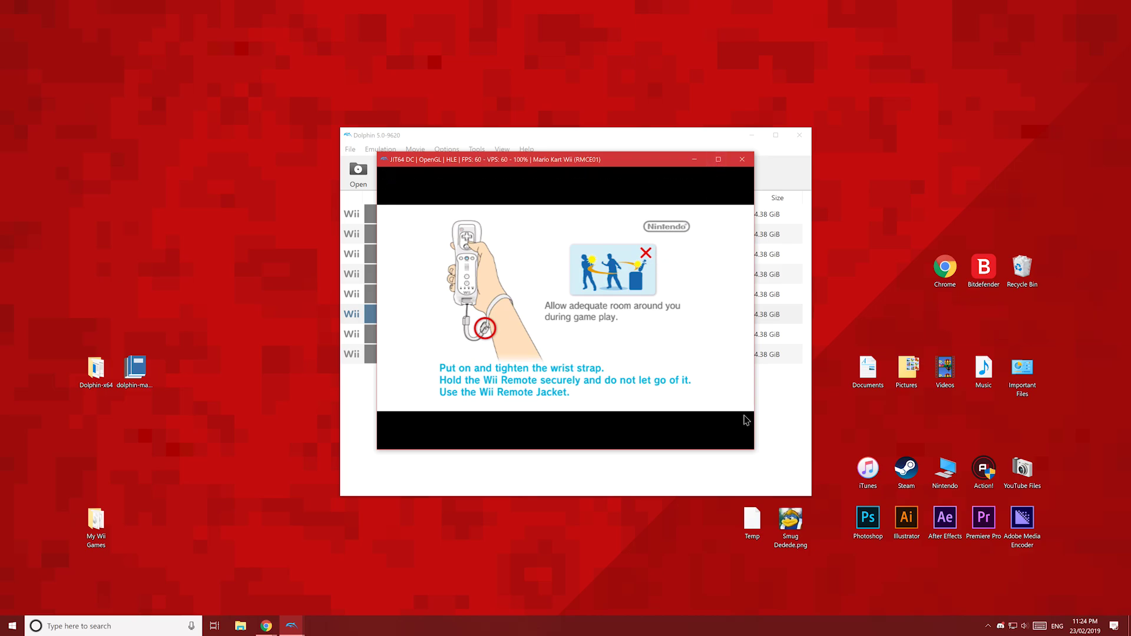
drag(754, 451, 1097, 554)
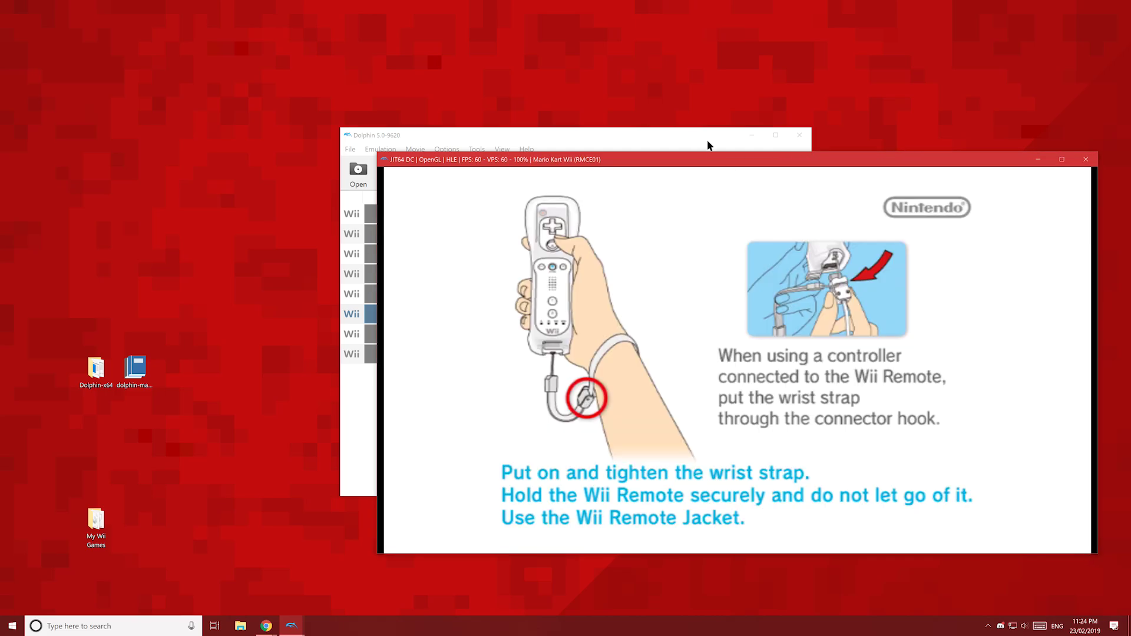
drag(701, 159, 563, 109)
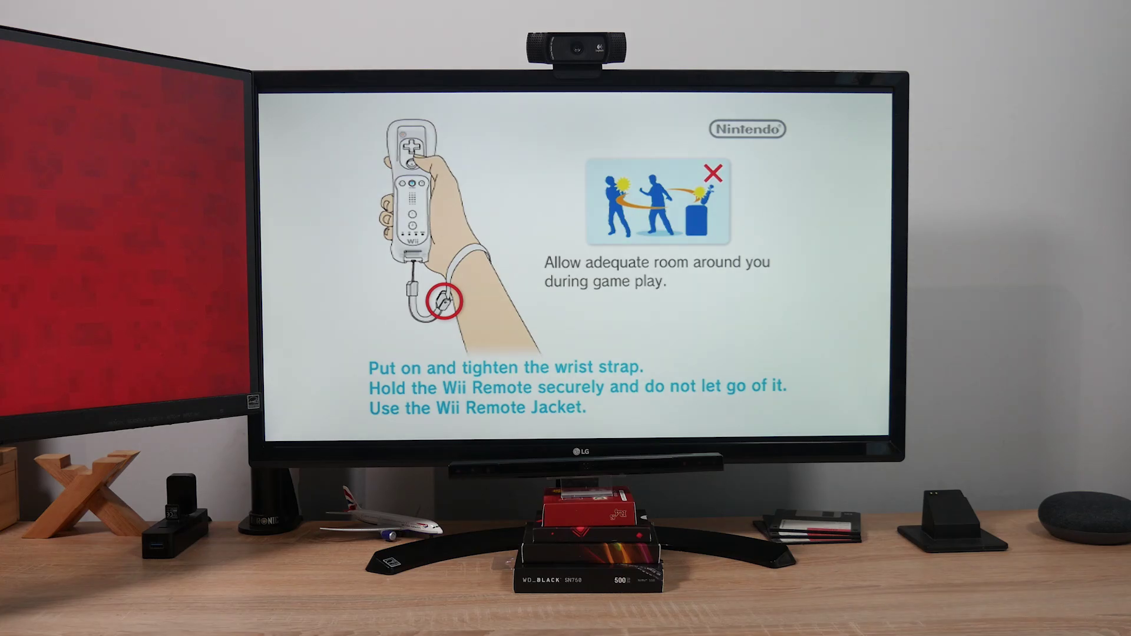
Skip the Wii safety screen, pick the first NEW license slot, and confirm creating it with OK
key(Return)
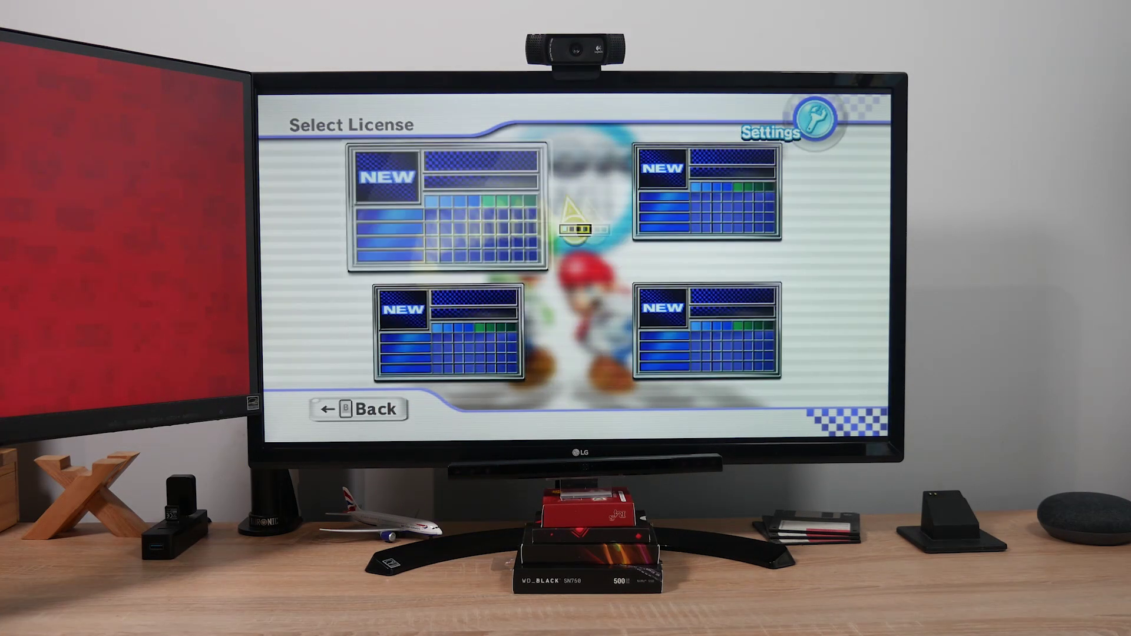
click(443, 218)
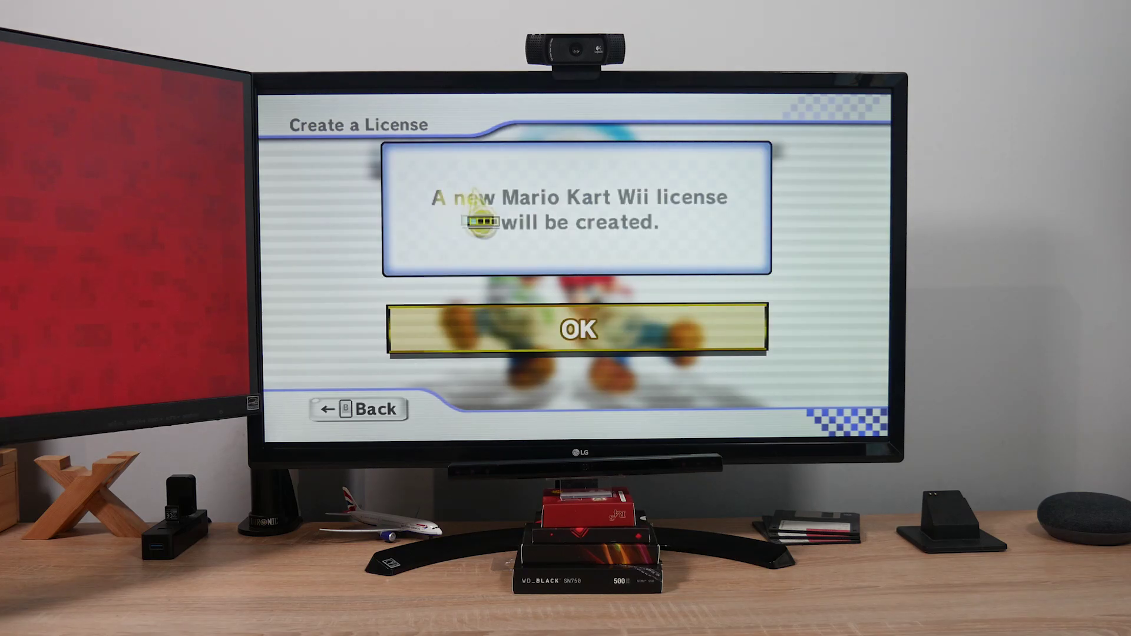
click(635, 333)
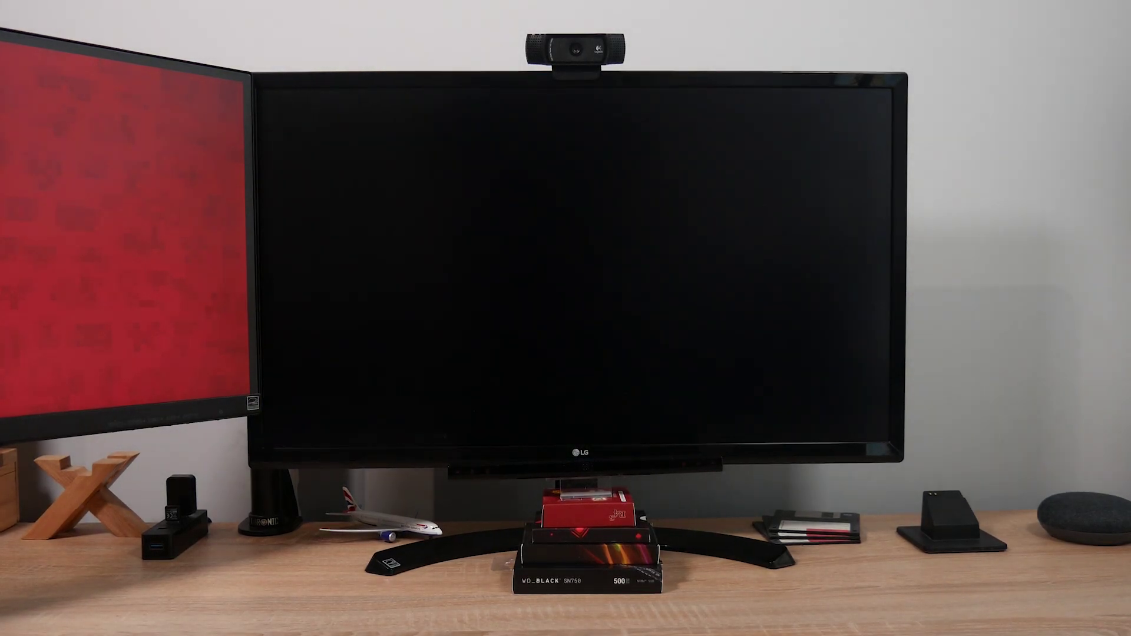